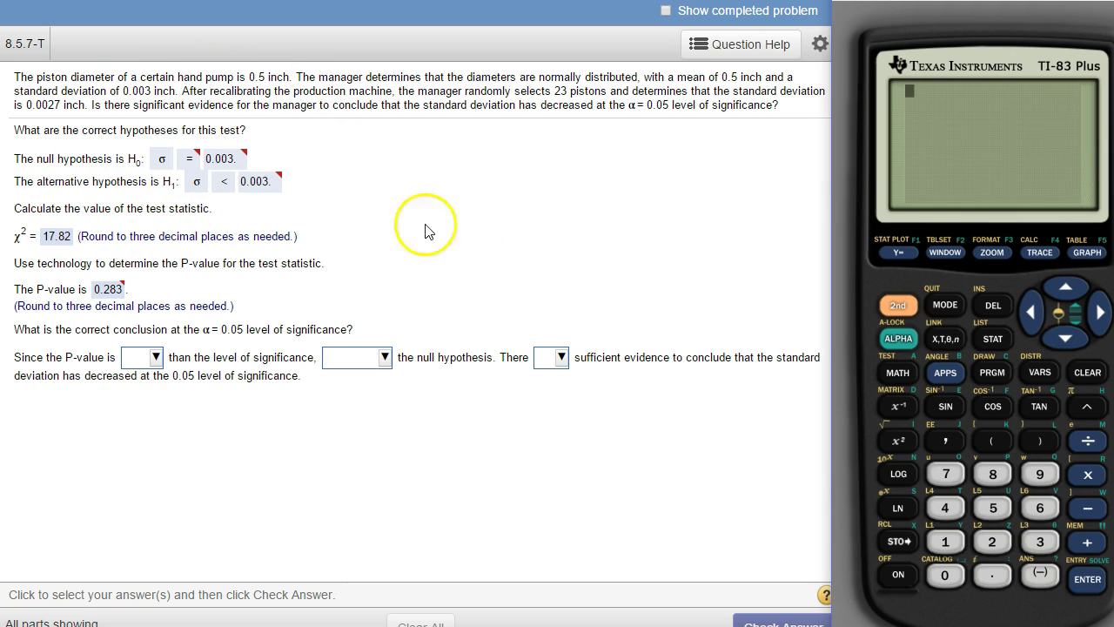
drag(427, 104, 568, 111)
click(581, 114)
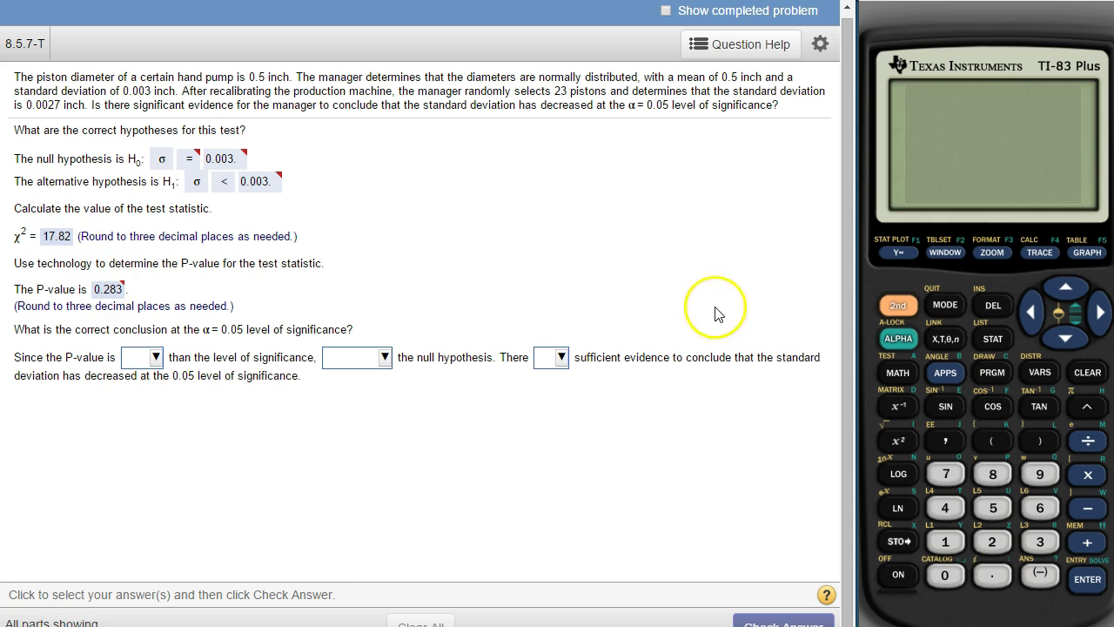
Open the question's worked example and advance it until it presents the chi-square test statistic formula.
click(731, 46)
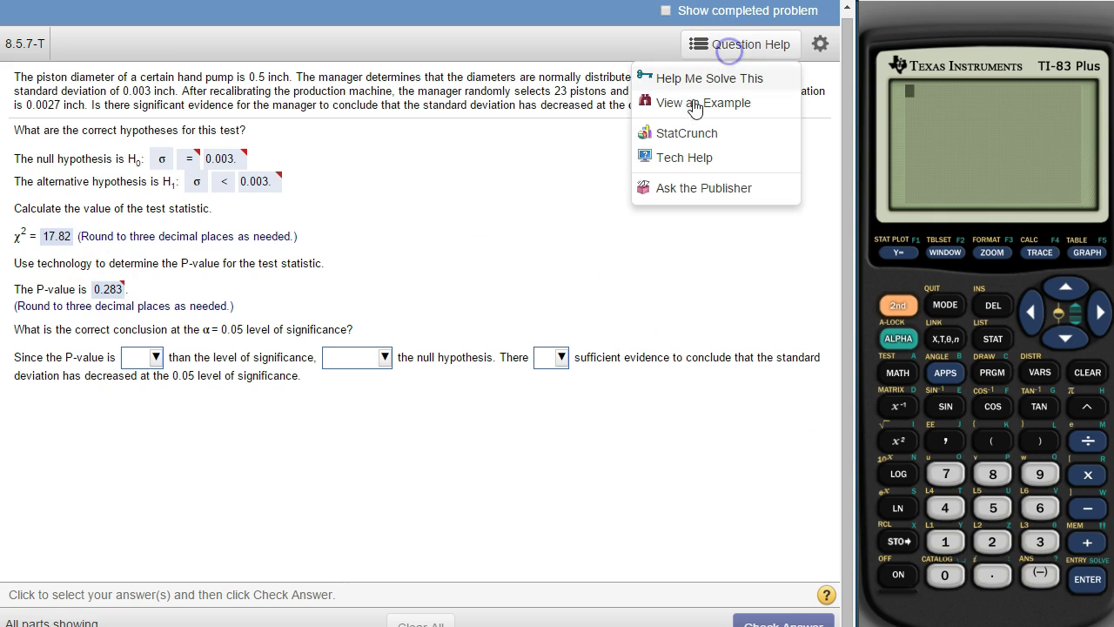
click(695, 104)
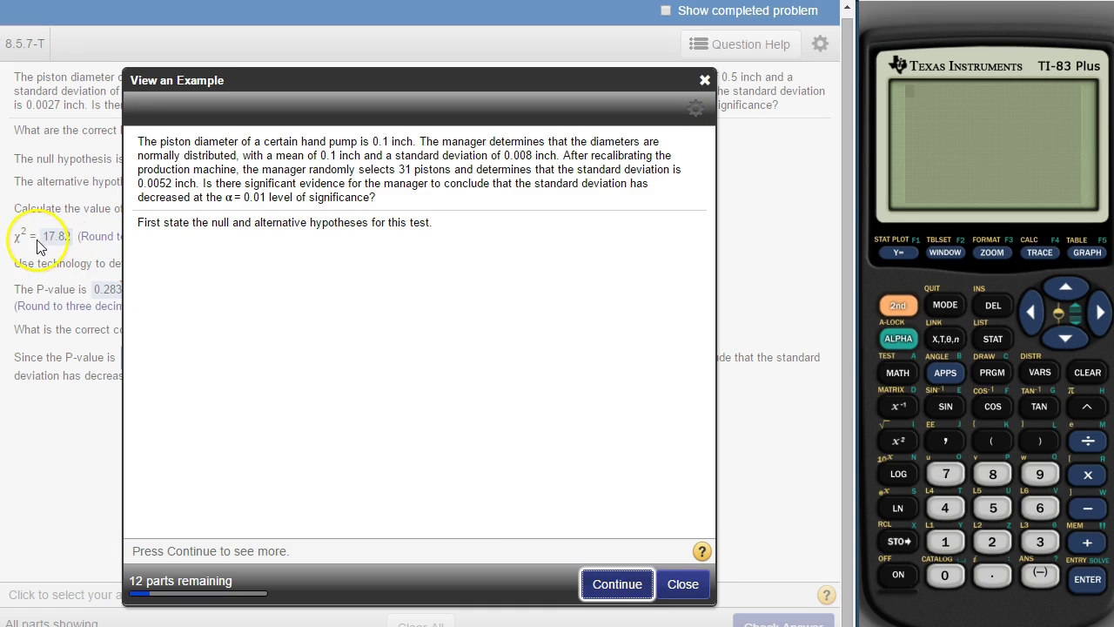
click(614, 586)
click(619, 590)
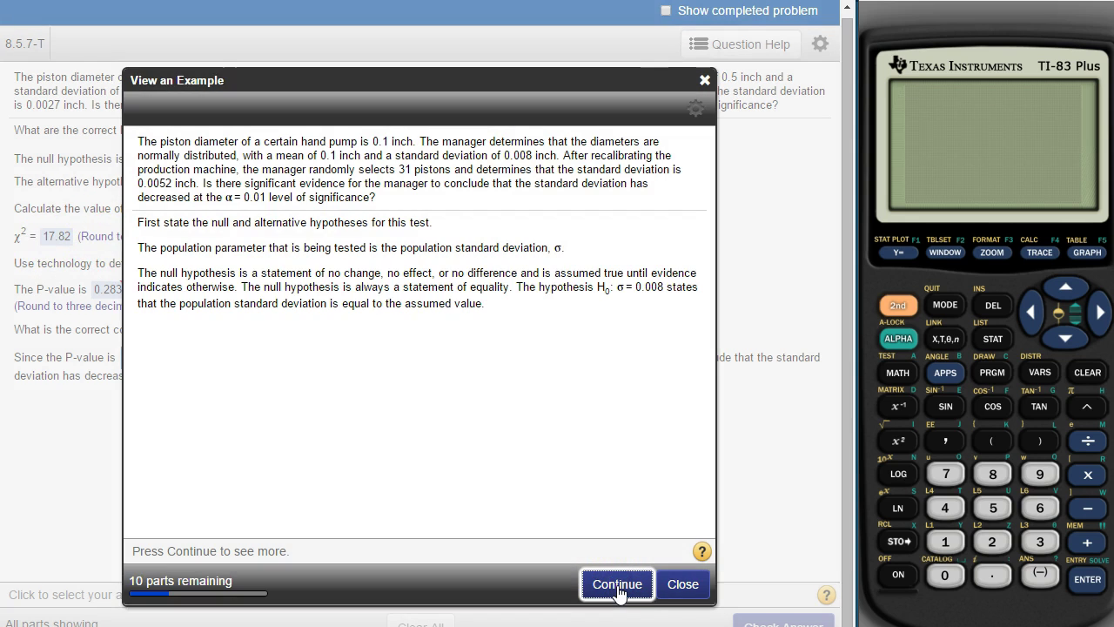
click(618, 590)
click(619, 591)
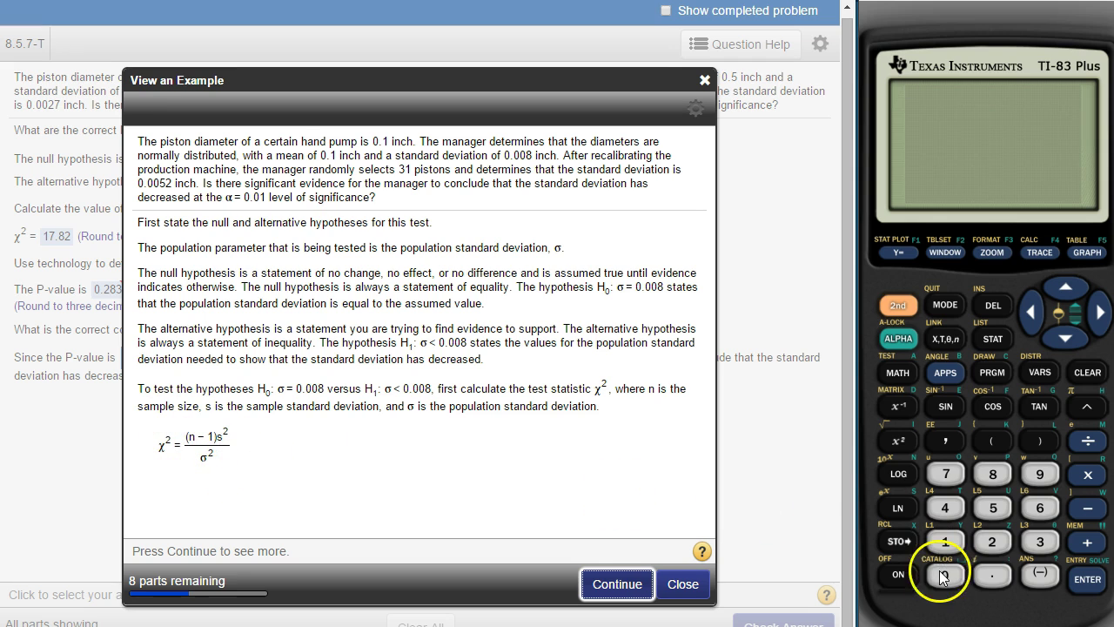
Turn on the calculator, move the example window higher, and begin the test statistic expression with 22 times.
click(898, 577)
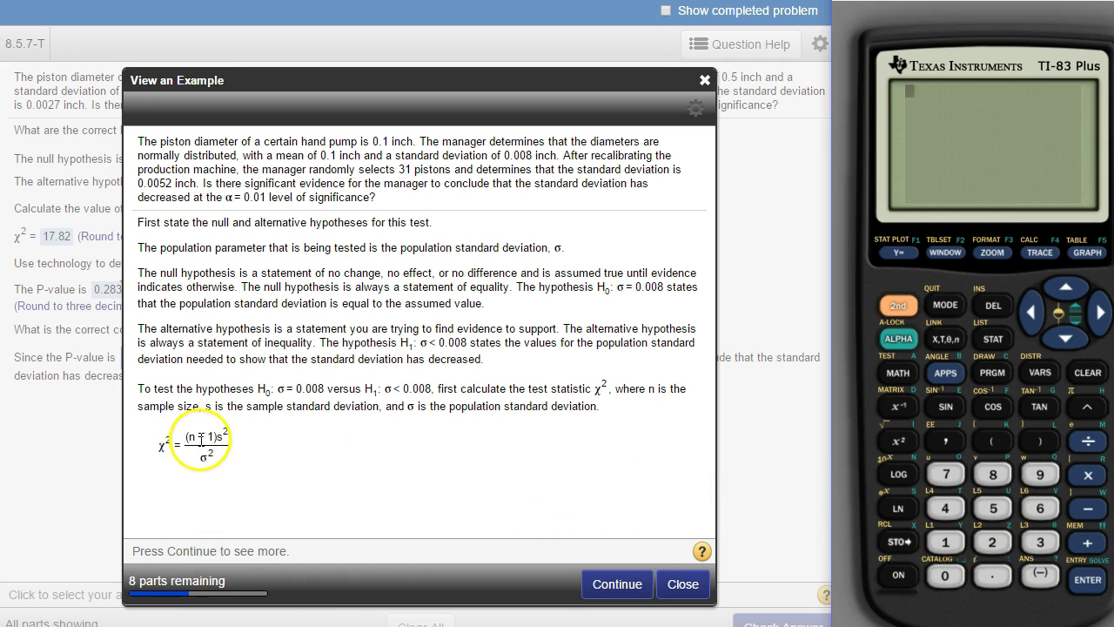
drag(415, 96, 438, 155)
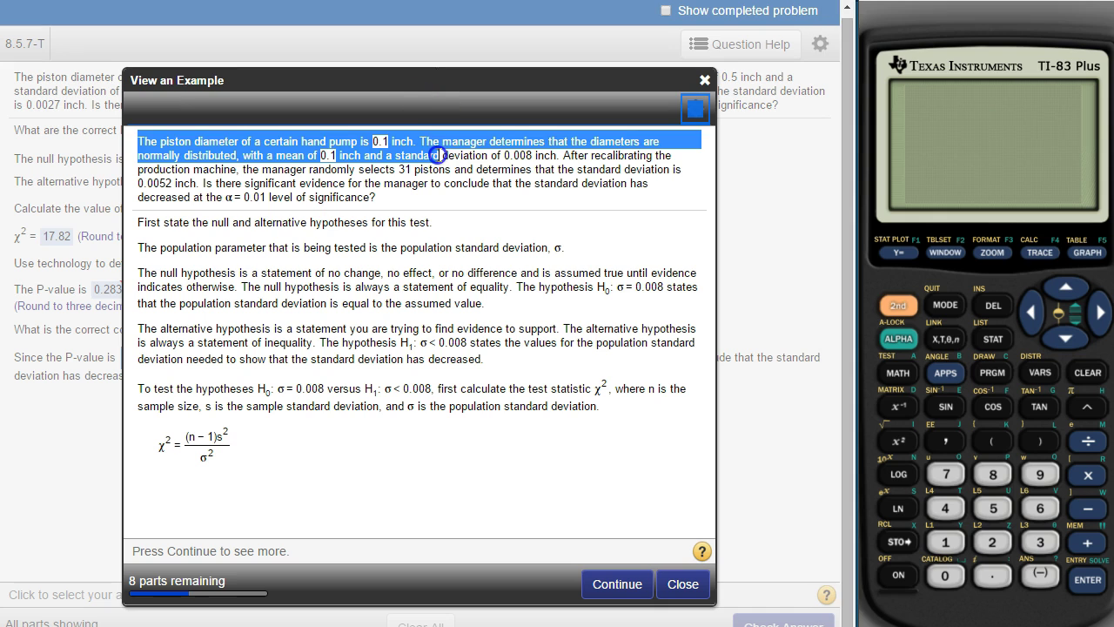
drag(443, 86, 467, 49)
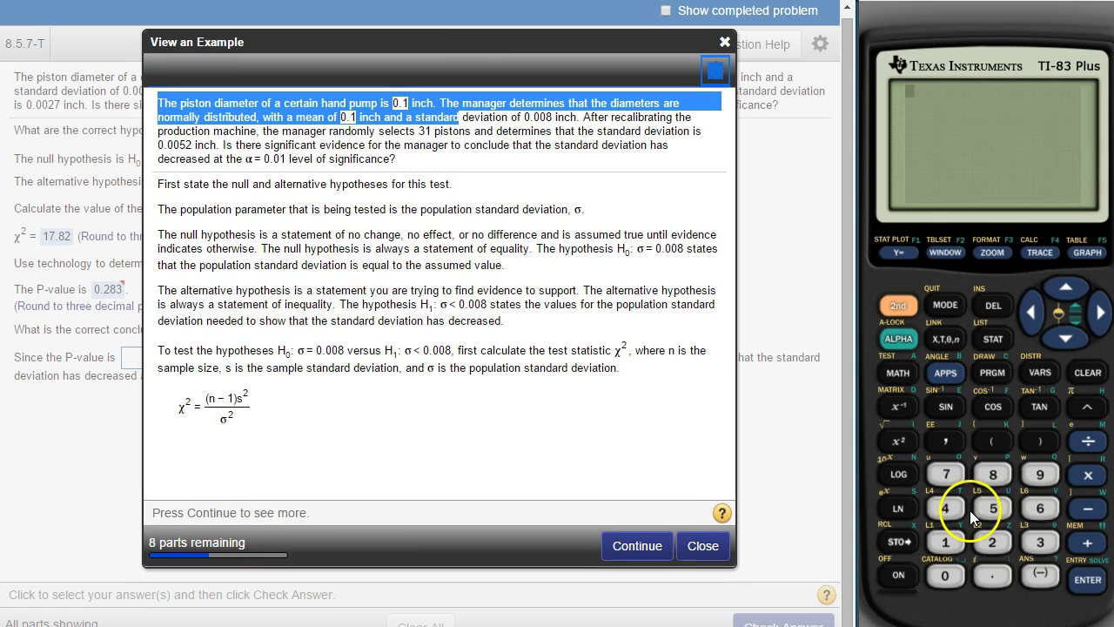
click(985, 537)
click(985, 538)
click(1084, 473)
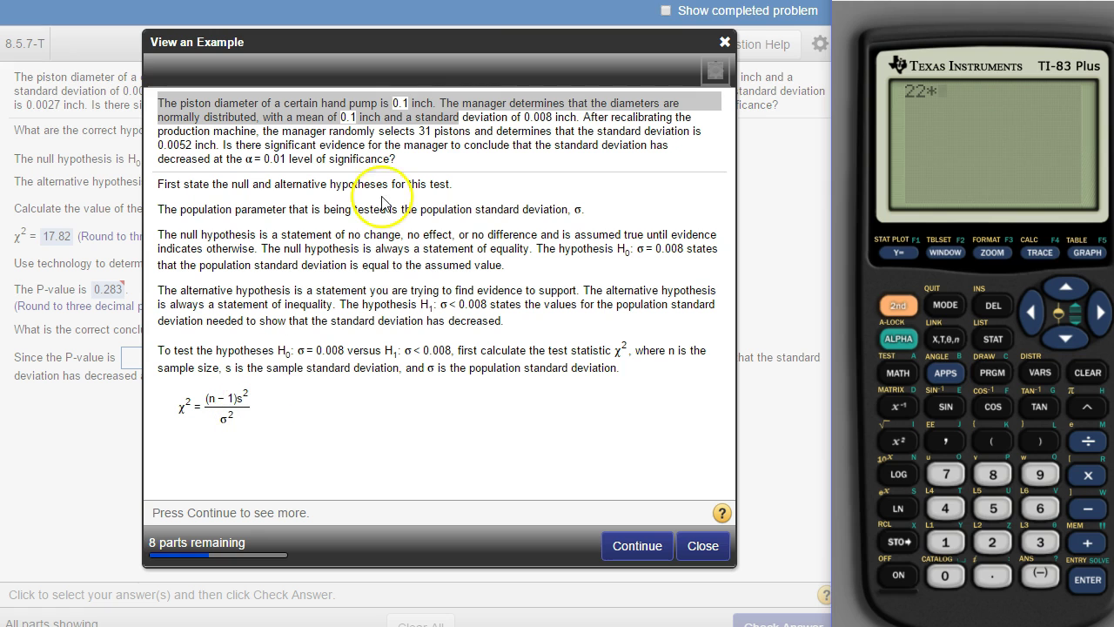
Move the example off the problem text, complete the expression as 22*.0027²/.003², evaluate it, and close the example.
drag(465, 50, 461, 119)
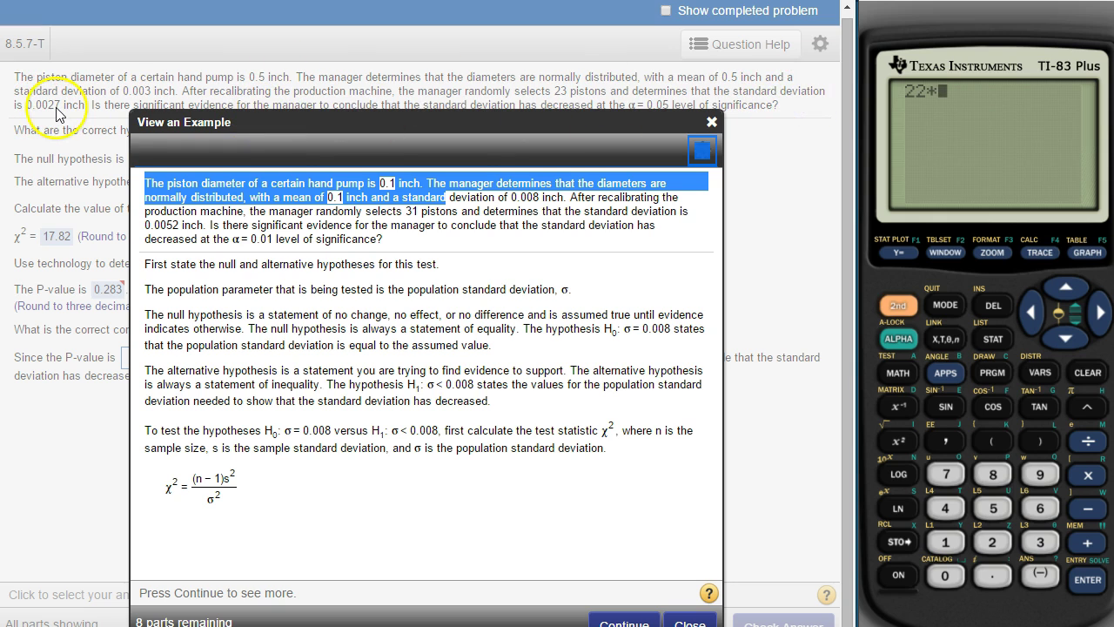
click(983, 577)
click(948, 575)
click(949, 574)
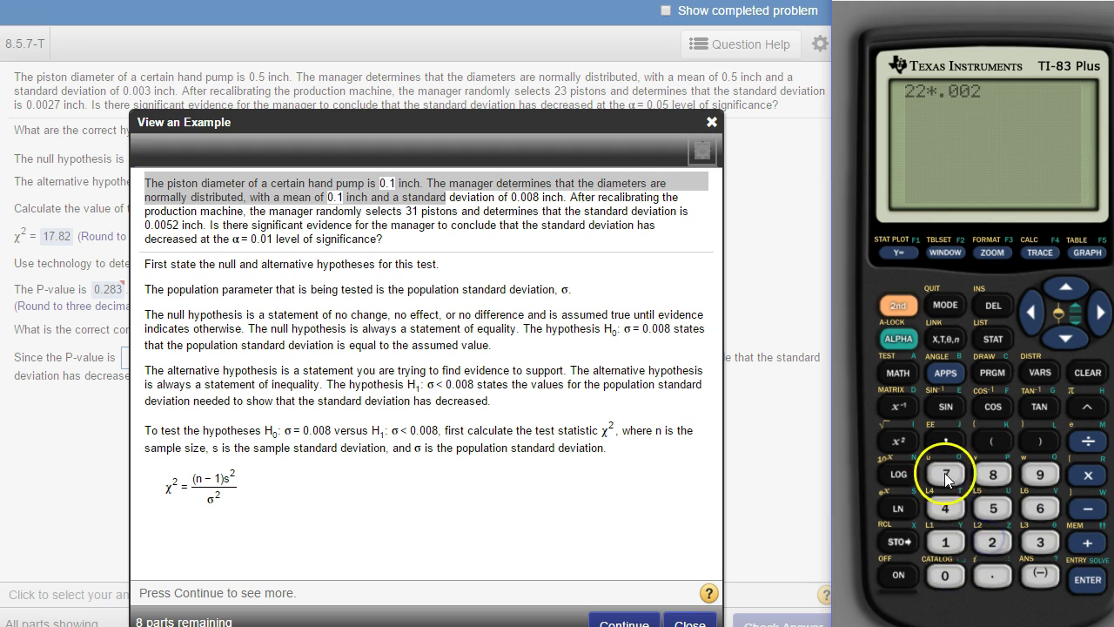
click(897, 440)
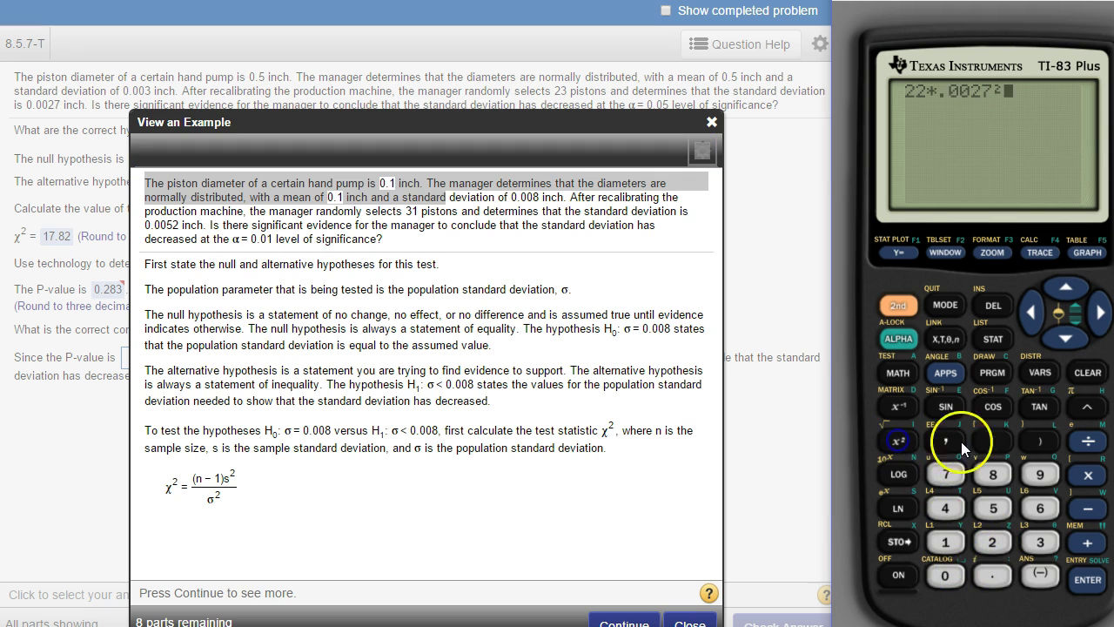
click(1088, 441)
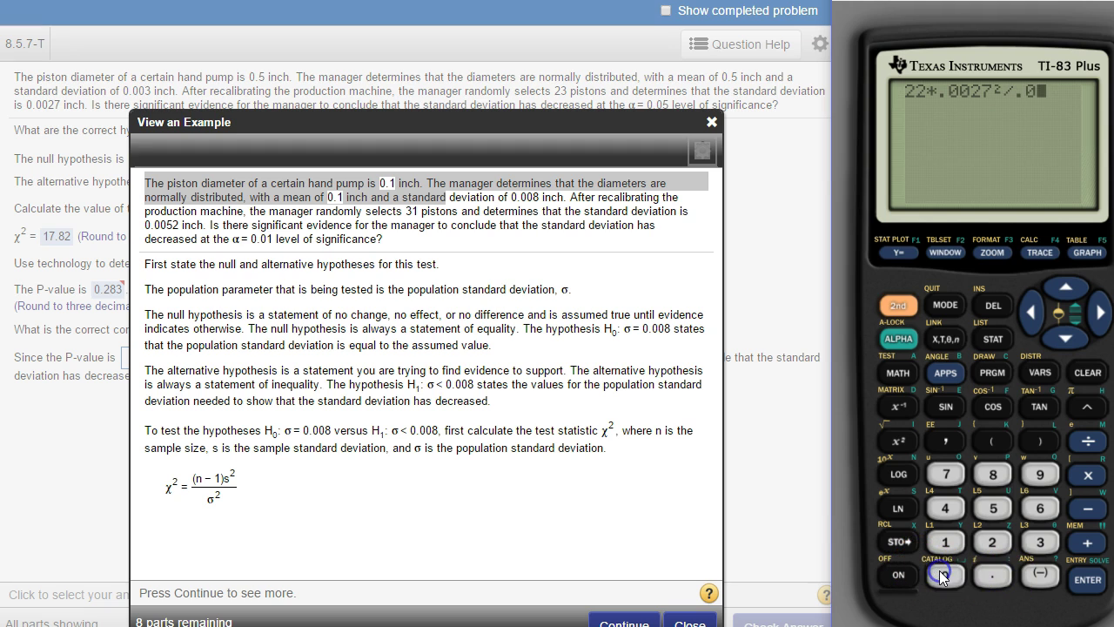
click(1044, 546)
click(902, 448)
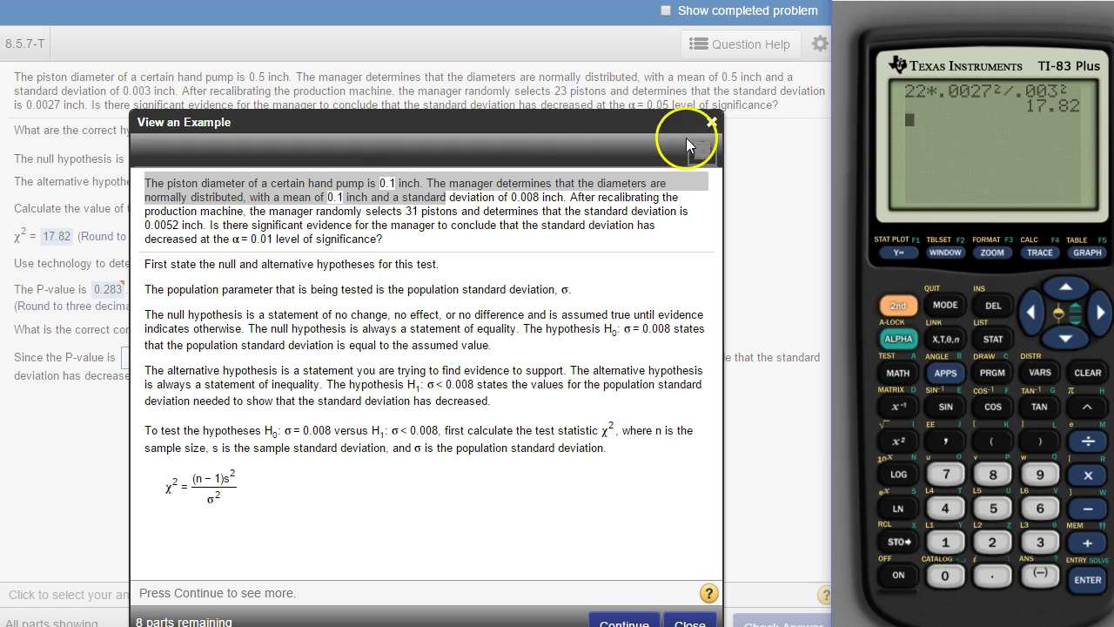
click(711, 123)
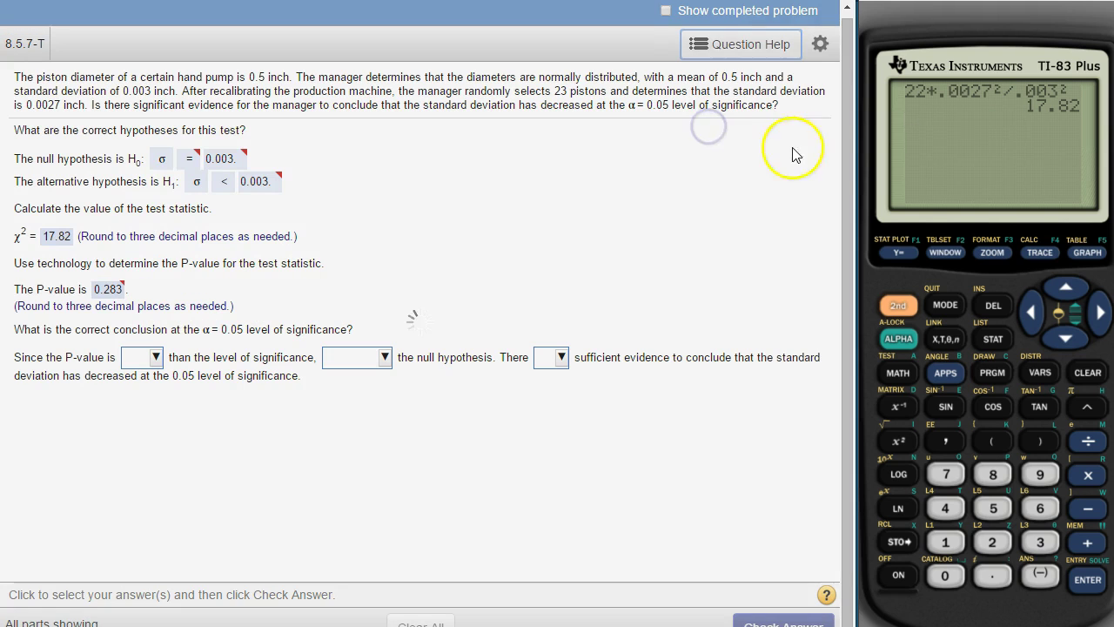
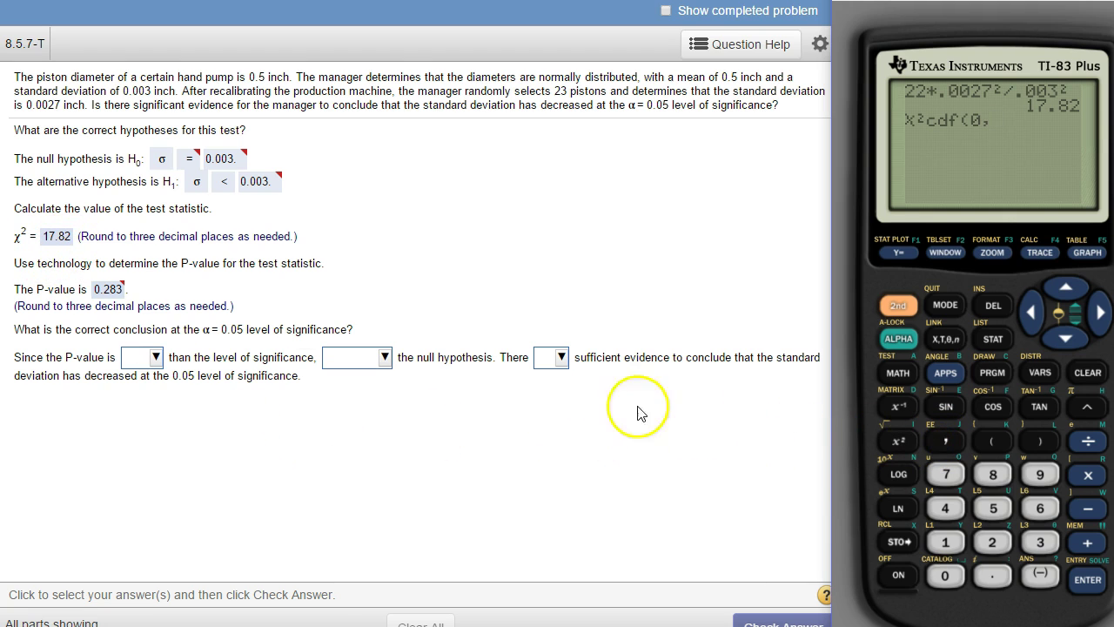
Complete the P-value calculation as χ²cdf(0,17.82,22) on the calculator and evaluate it.
click(940, 543)
click(992, 576)
click(992, 474)
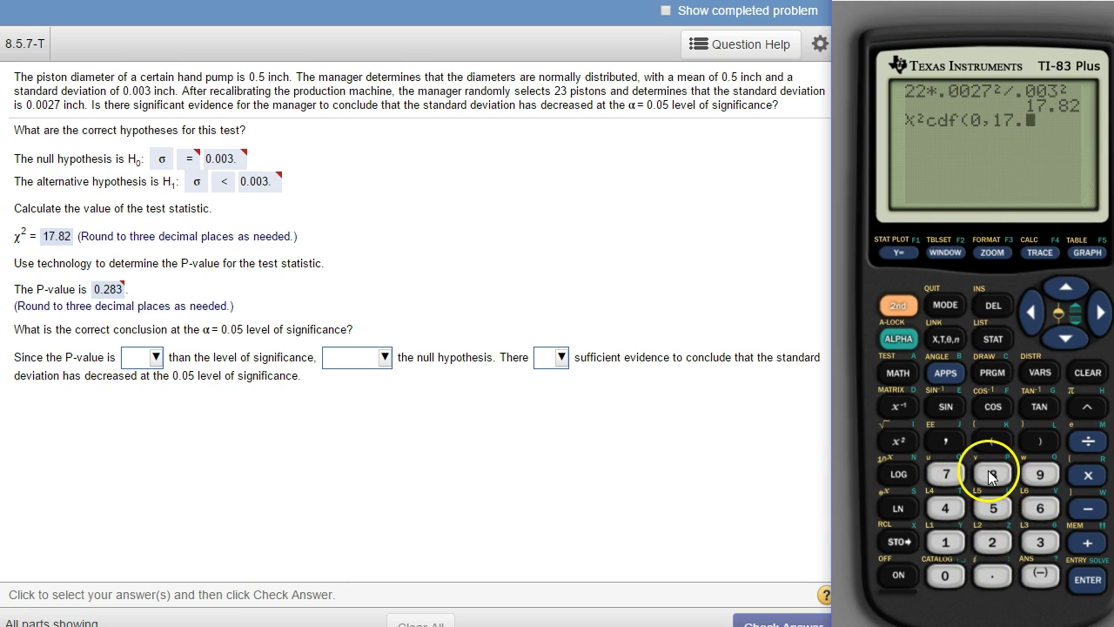
click(992, 541)
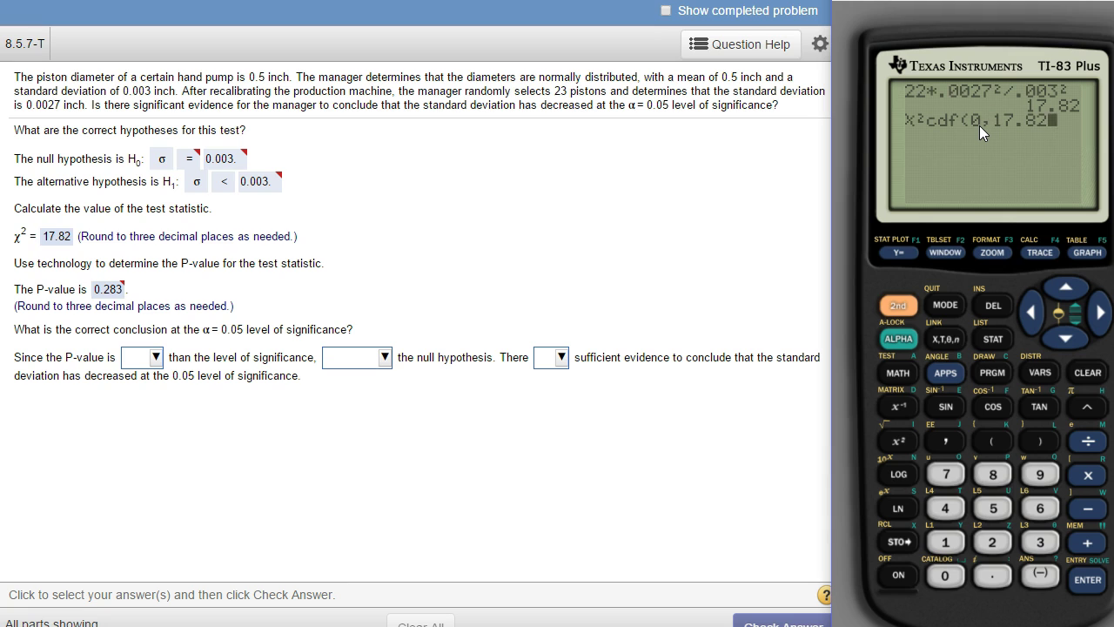
click(931, 142)
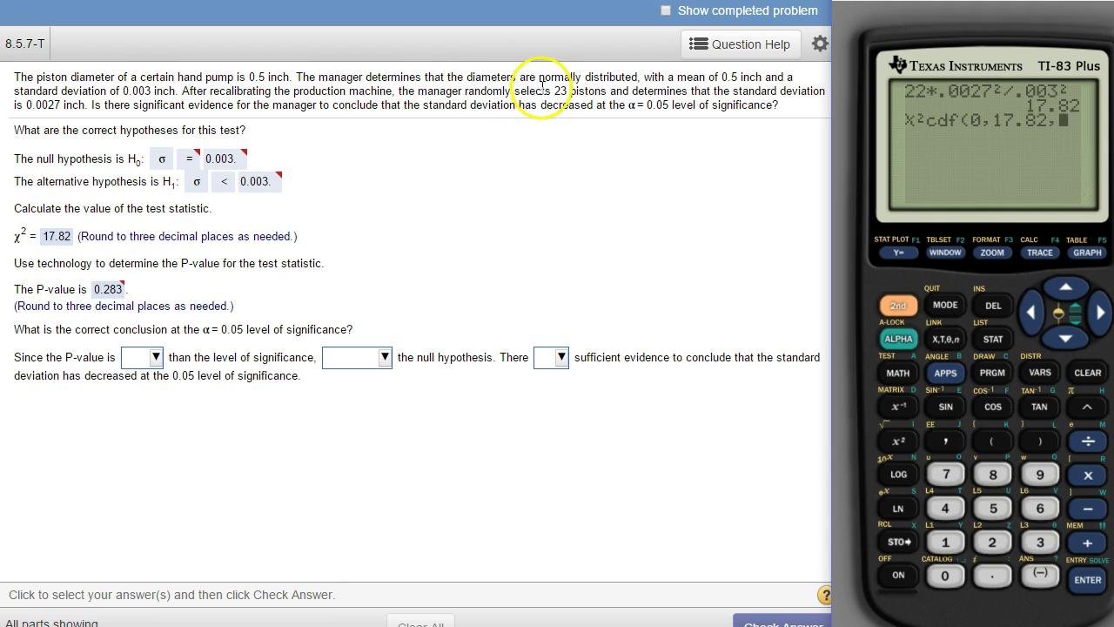
click(993, 542)
click(992, 542)
click(1039, 440)
click(1087, 579)
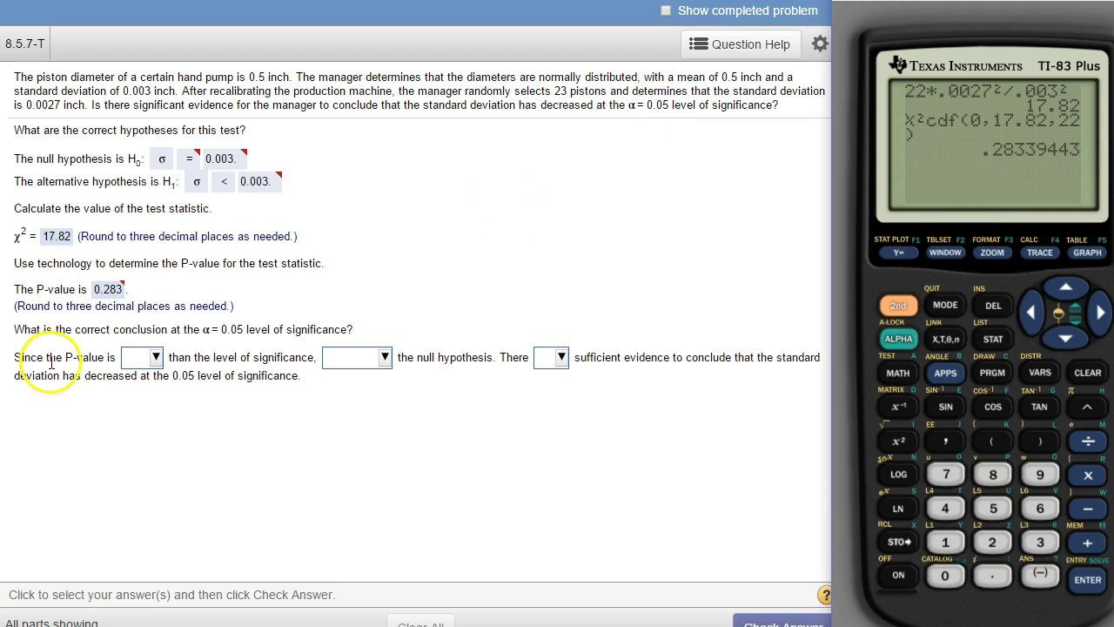
Fill in the conclusion with P-value "greater", "do not reject" the null hypothesis, and "is not" sufficient evidence.
click(142, 357)
click(153, 416)
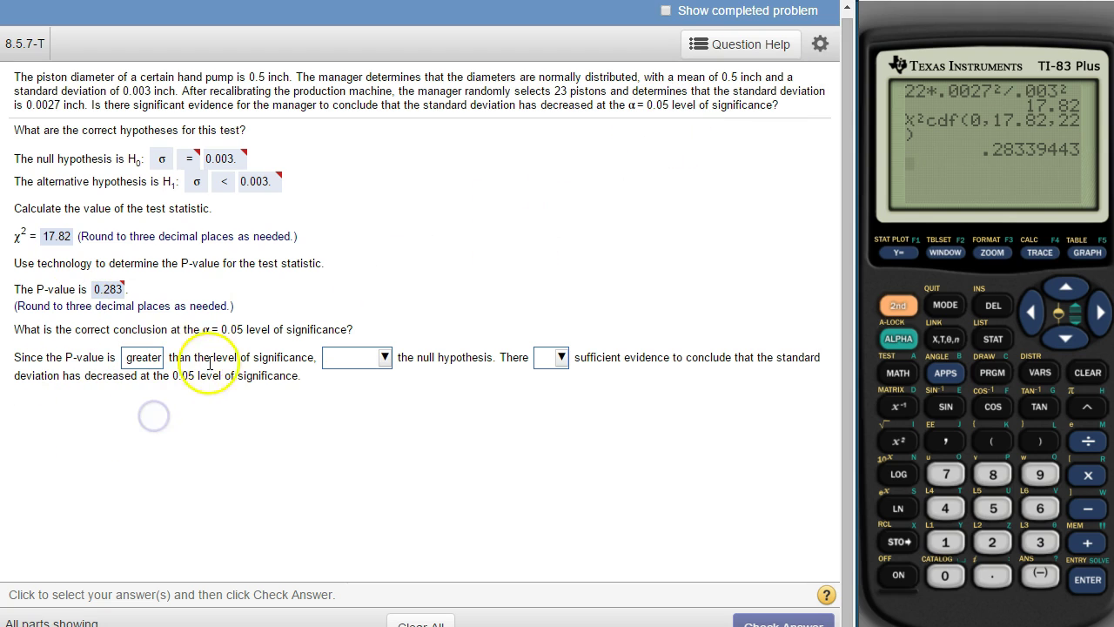
click(344, 357)
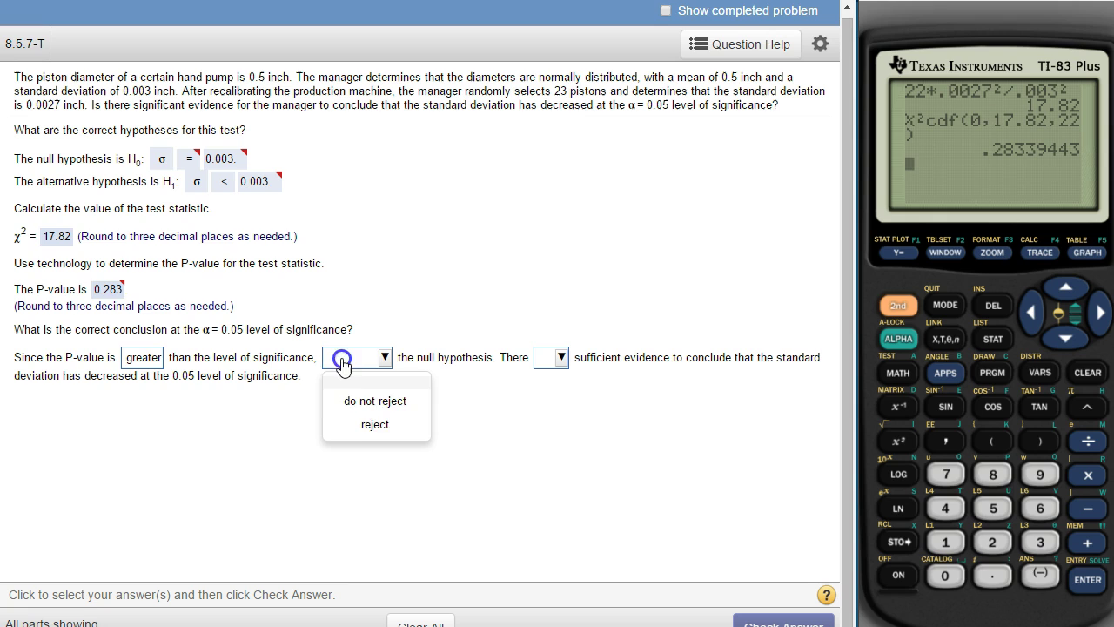
click(366, 403)
click(551, 370)
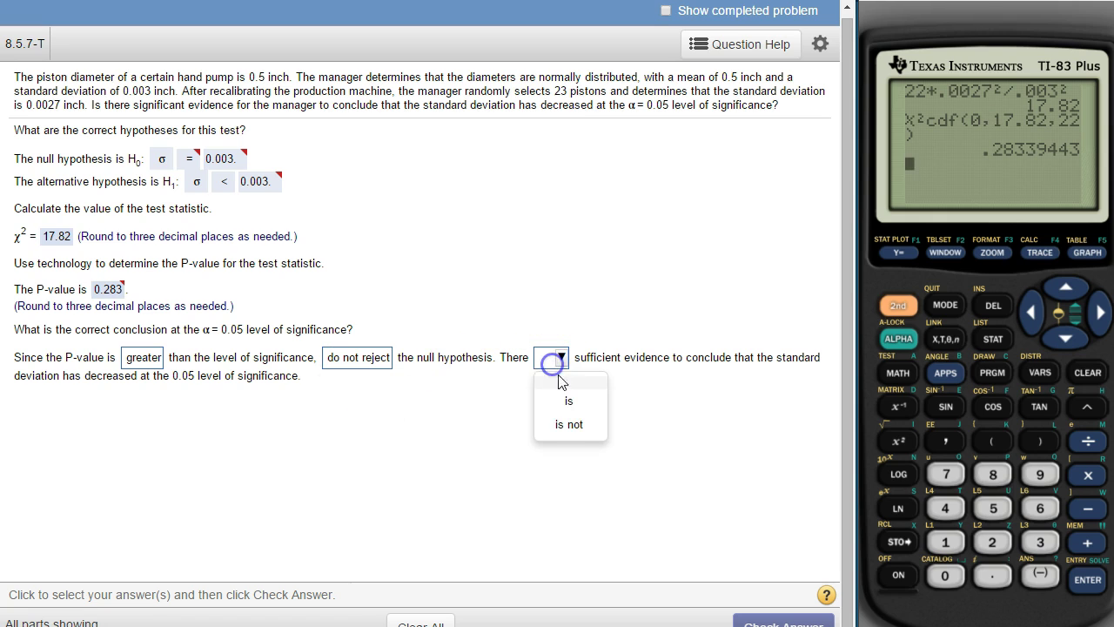
click(569, 425)
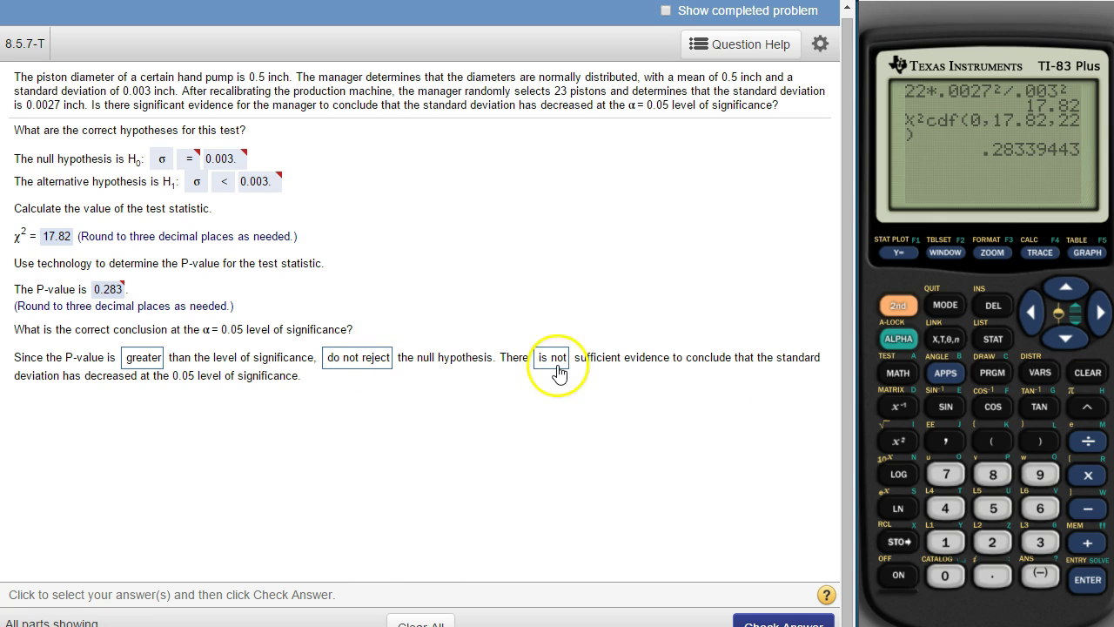
Try the opposite conclusion wording with "reject" the null hypothesis and "is" sufficient evidence.
click(376, 368)
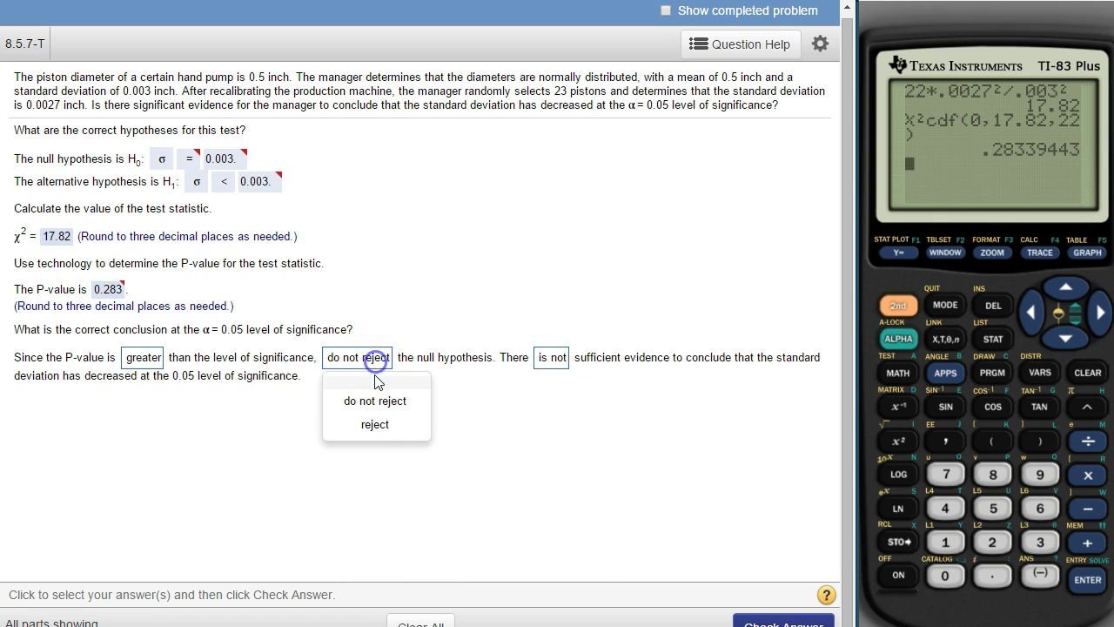
click(374, 423)
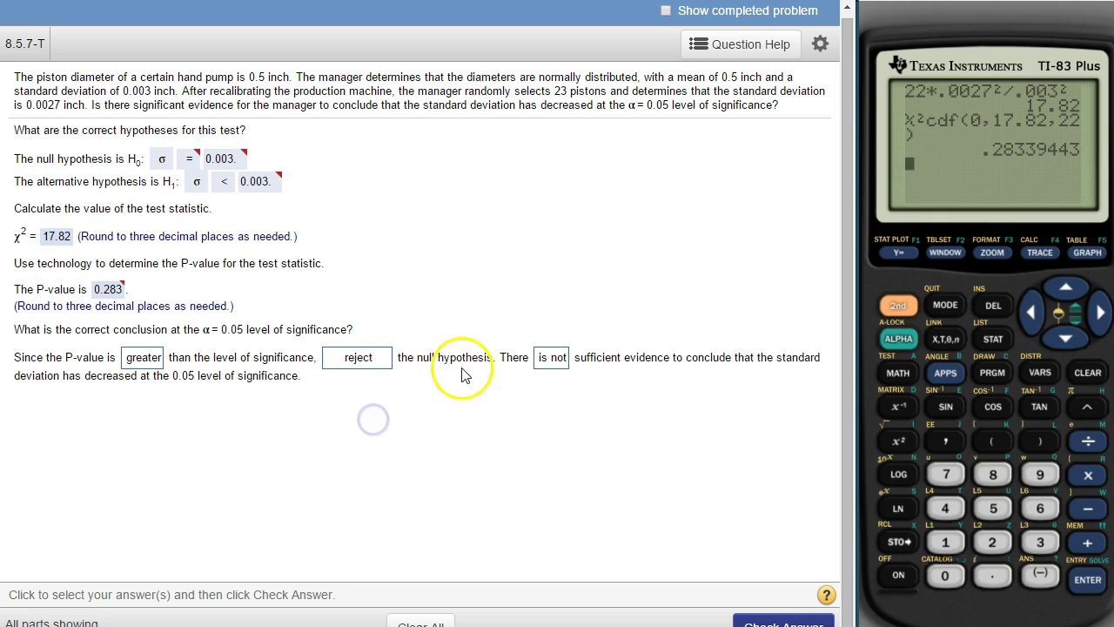
click(555, 373)
click(557, 397)
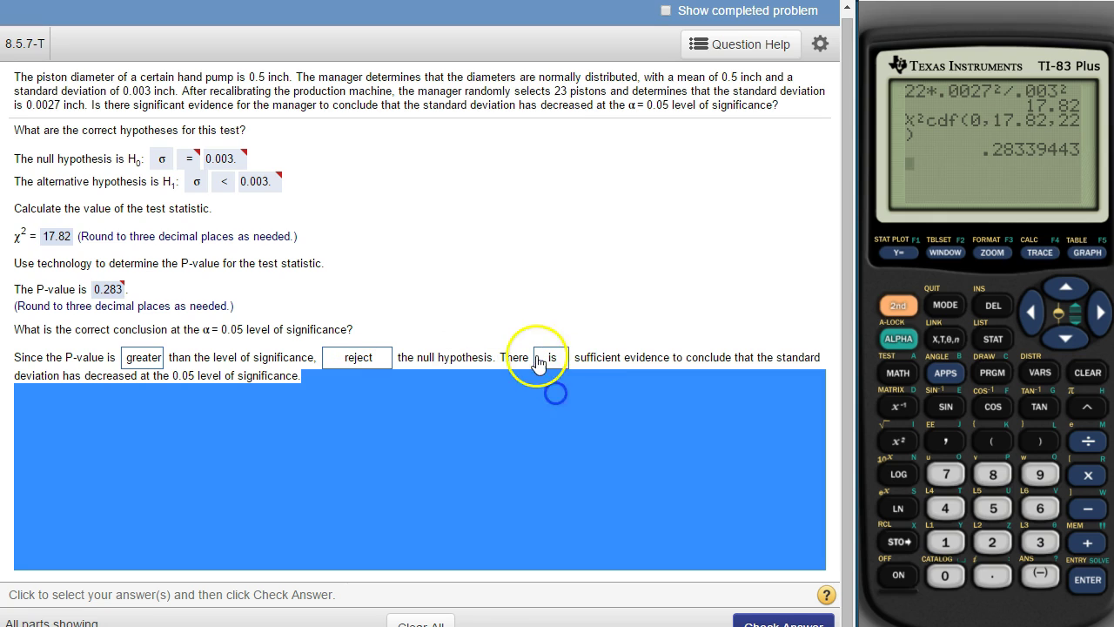
Set the conclusion back to "do not reject" and "is not", then submit the answer and dismiss the feedback.
click(367, 362)
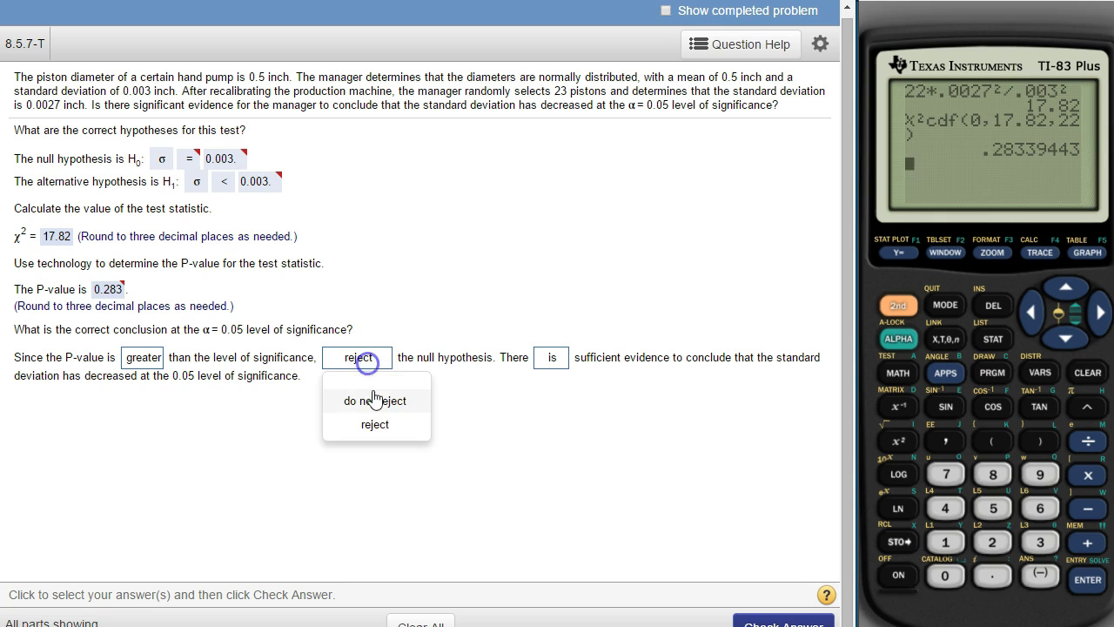
click(375, 400)
click(552, 357)
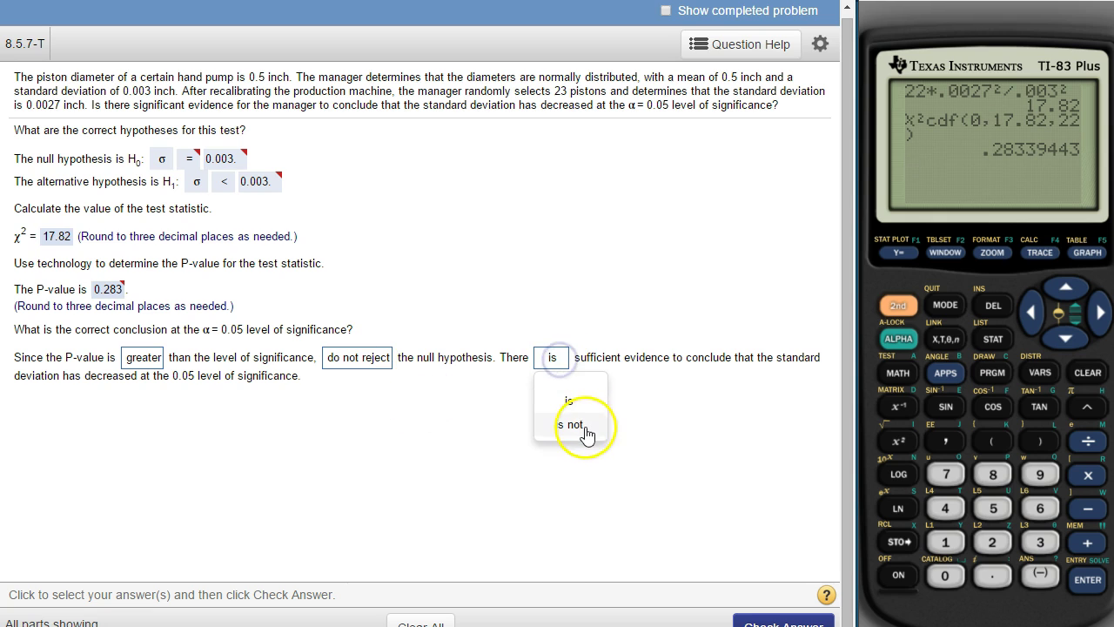
click(557, 423)
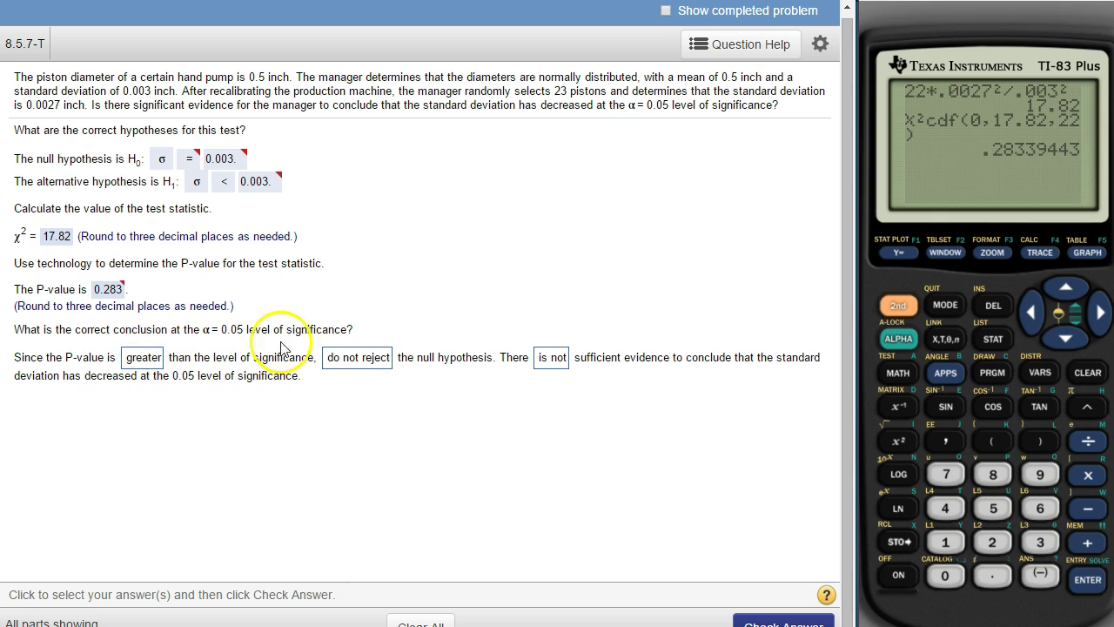
click(784, 618)
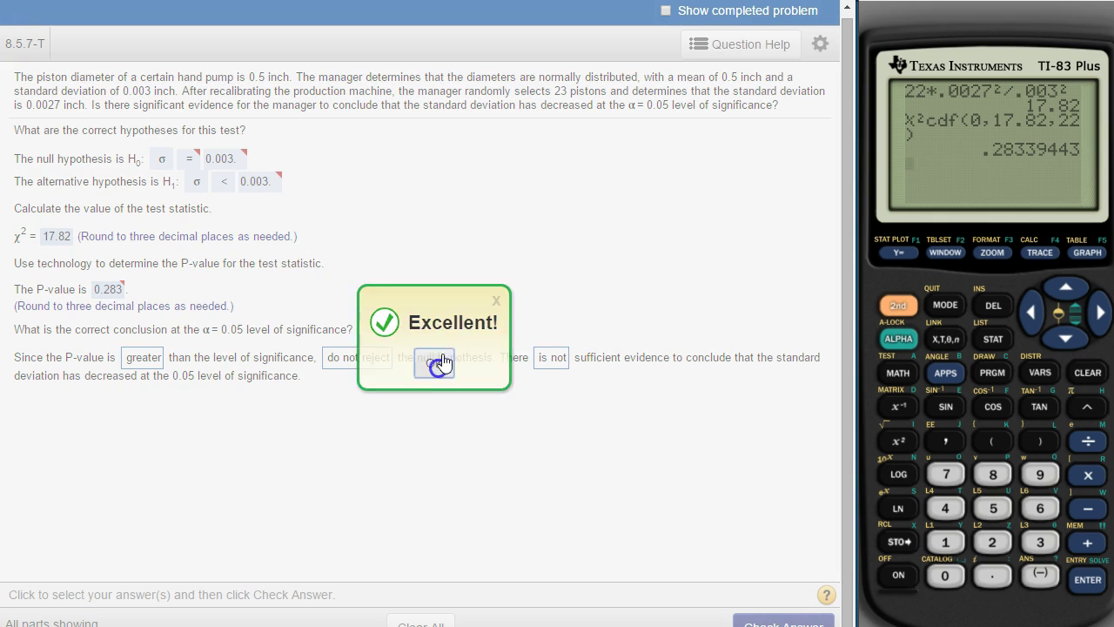
click(437, 367)
Open StatCrunch from the question's help options and close the old hypothesis test results.
click(730, 52)
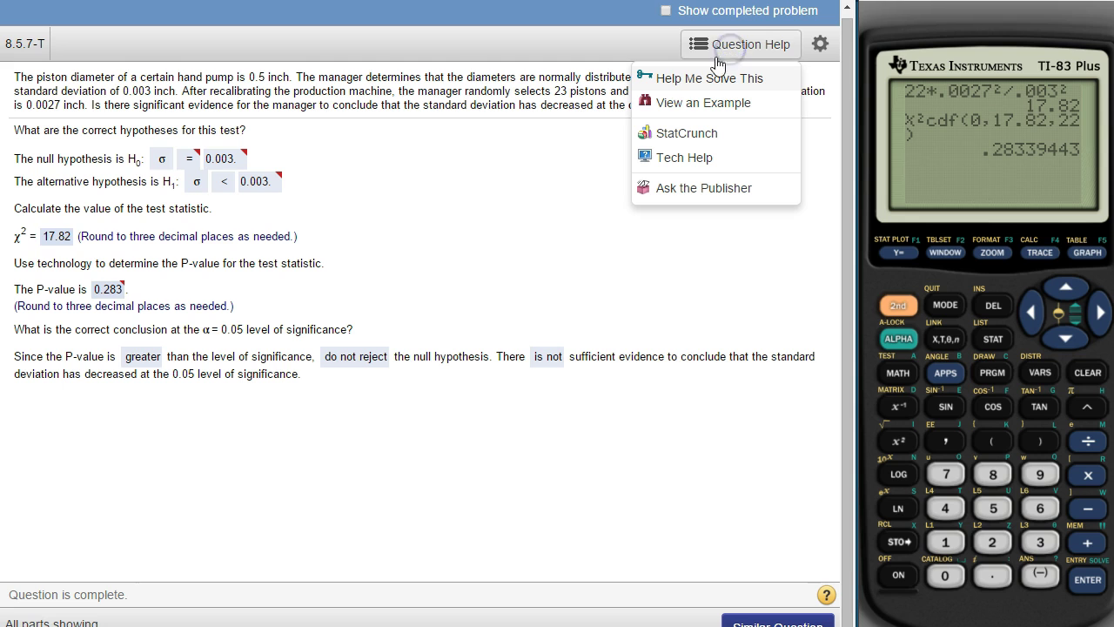
click(692, 132)
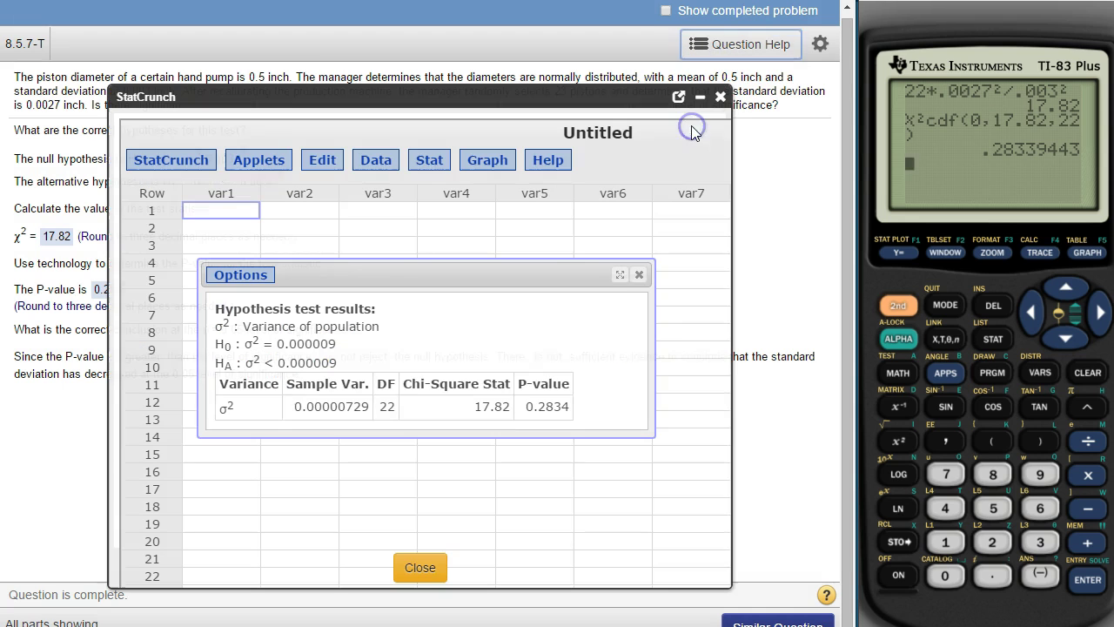
click(640, 276)
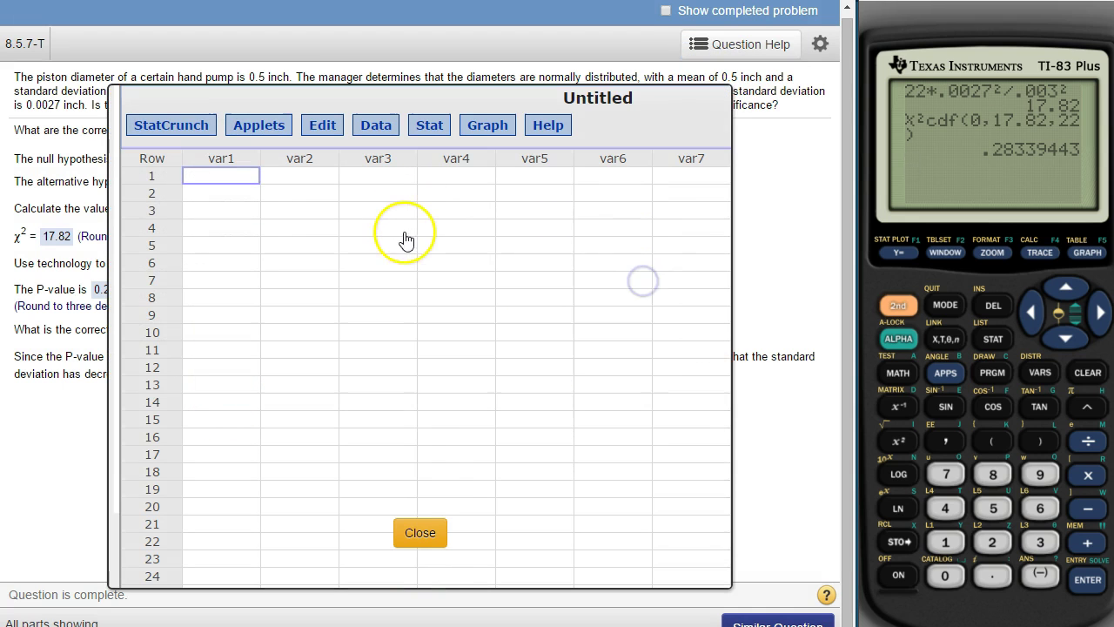
Compute P(X ≤ 17.82) with 22 degrees of freedom in StatCrunch's chi-square calculator, and close the calculator after viewing the whole result.
click(433, 135)
mouse_move(440, 153)
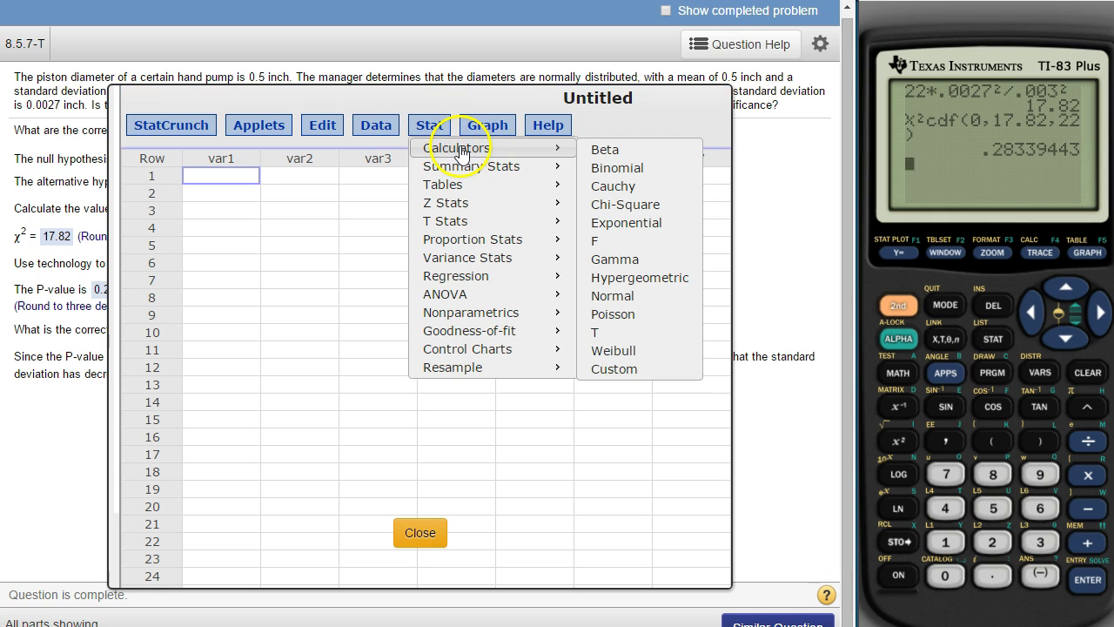
click(608, 206)
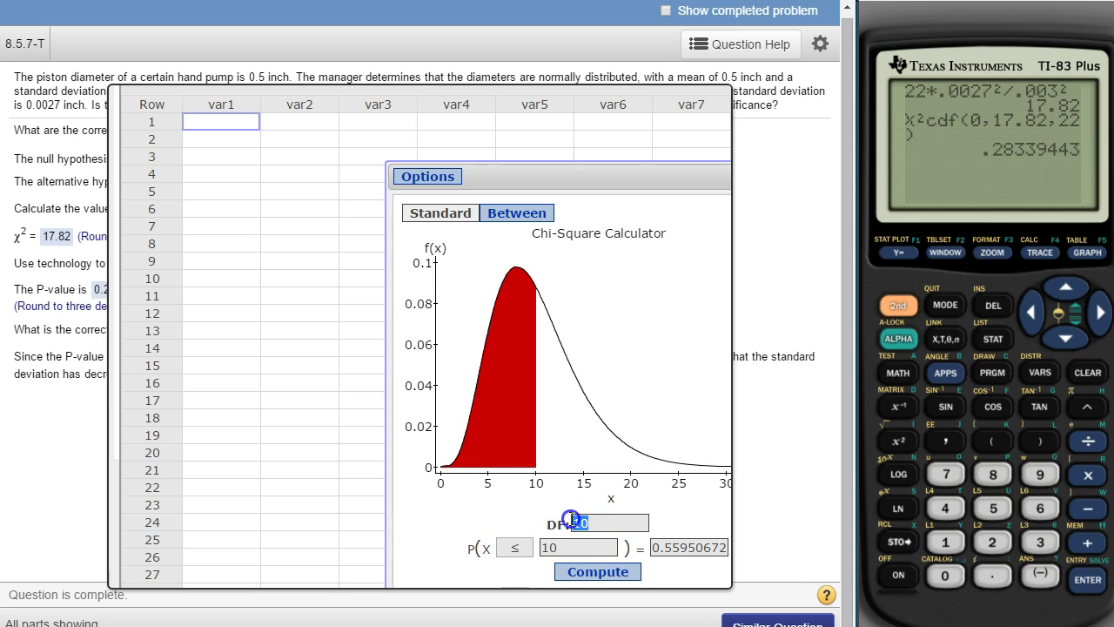
text(2)
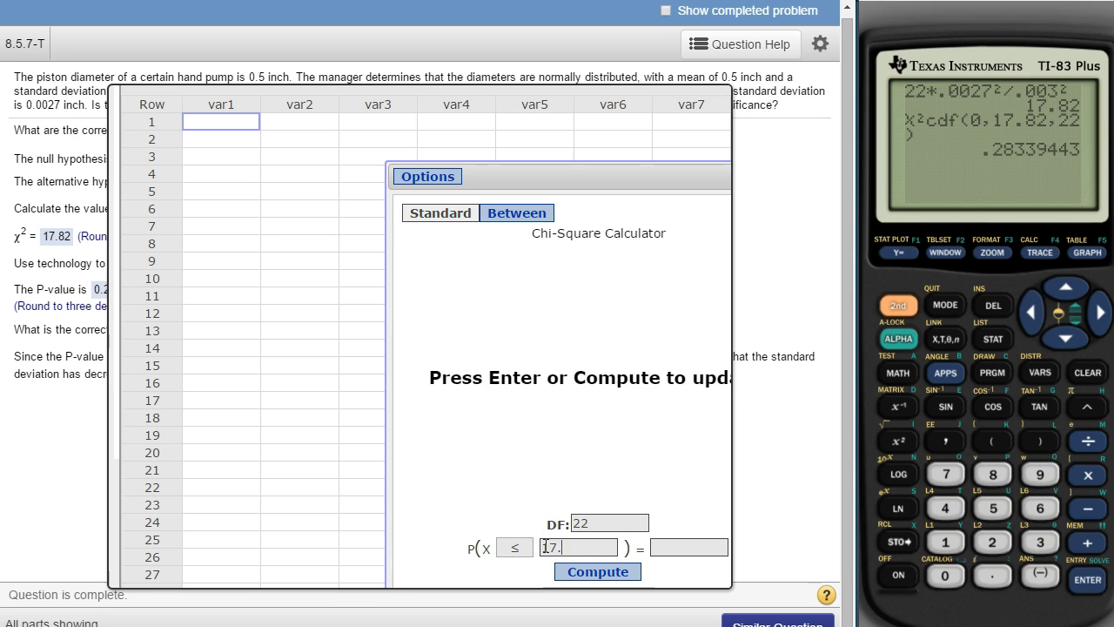
click(582, 571)
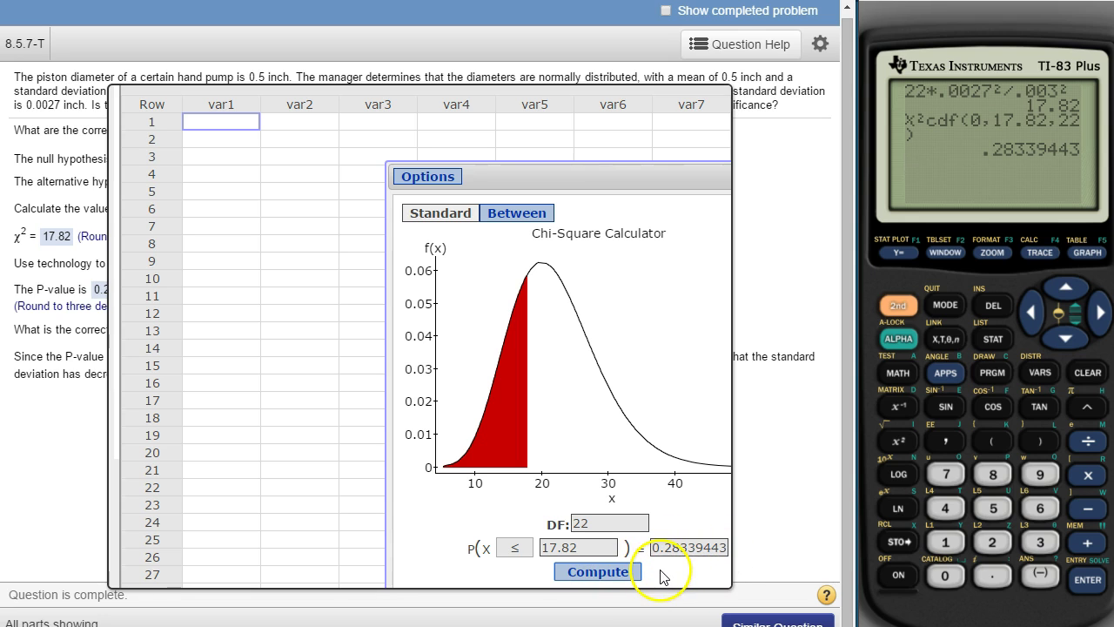
drag(654, 180, 479, 167)
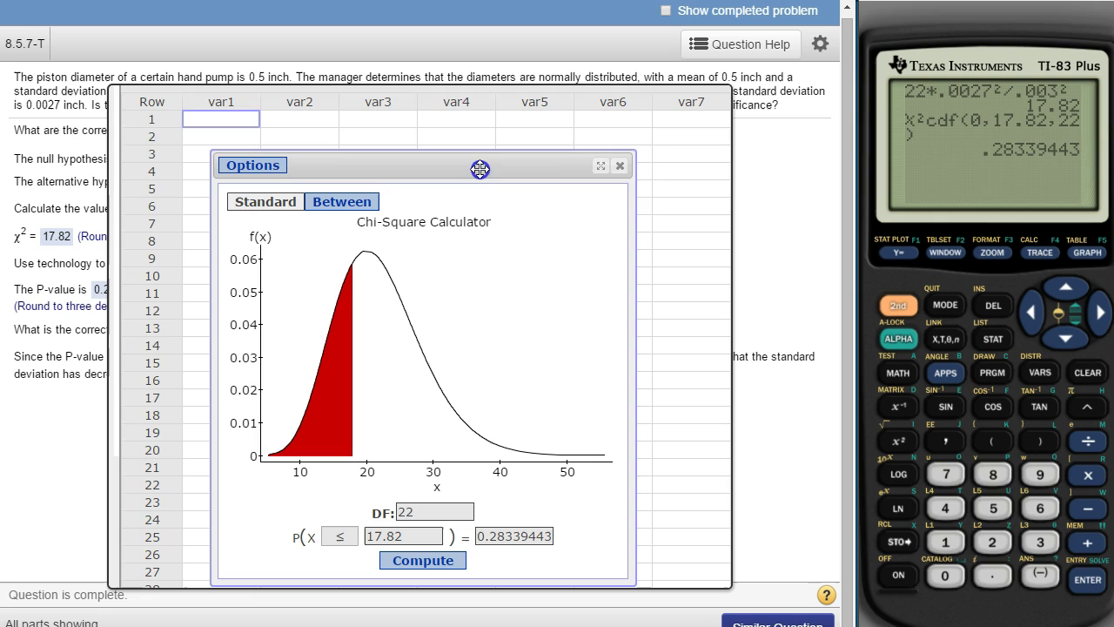
click(620, 166)
Open the one-sample variance test with summary data and reposition StatCrunch so the problem statement can be read.
click(428, 163)
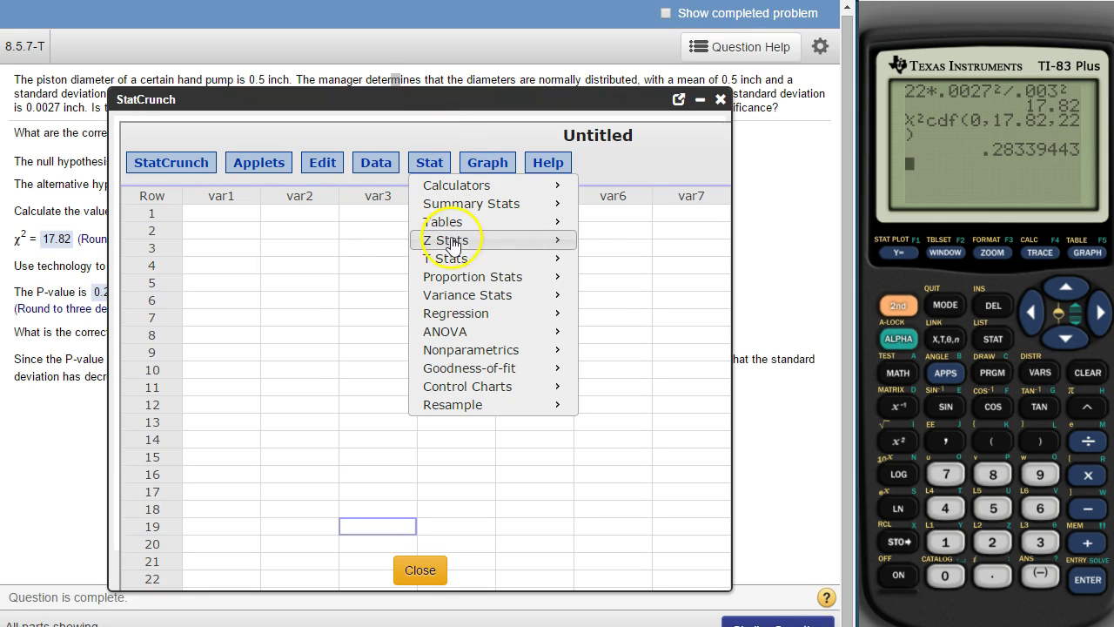
mouse_move(452, 300)
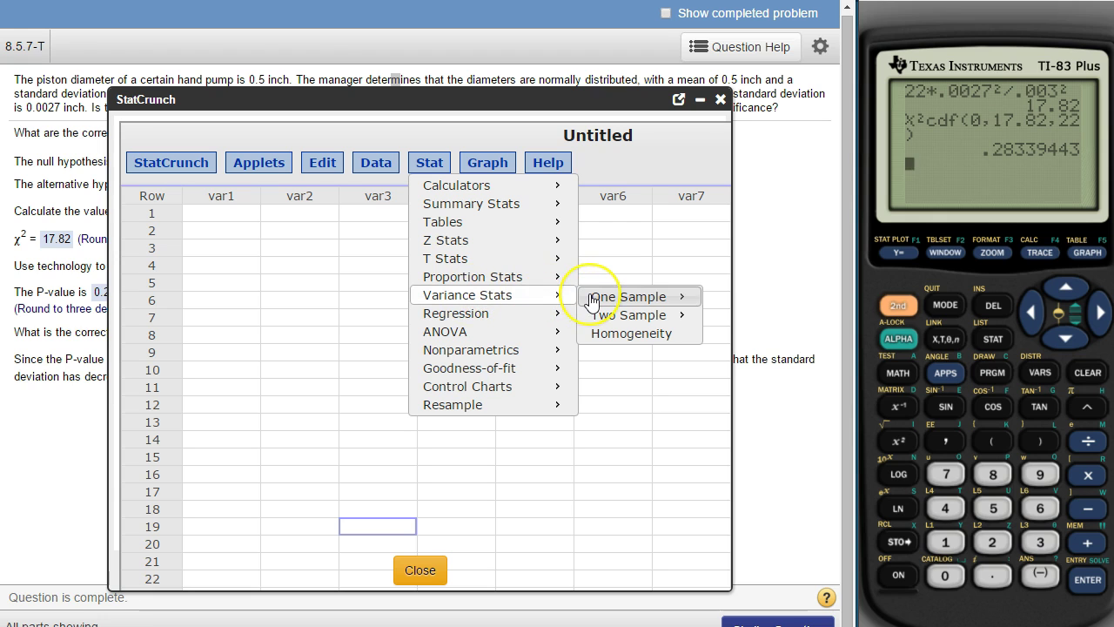
mouse_move(592, 301)
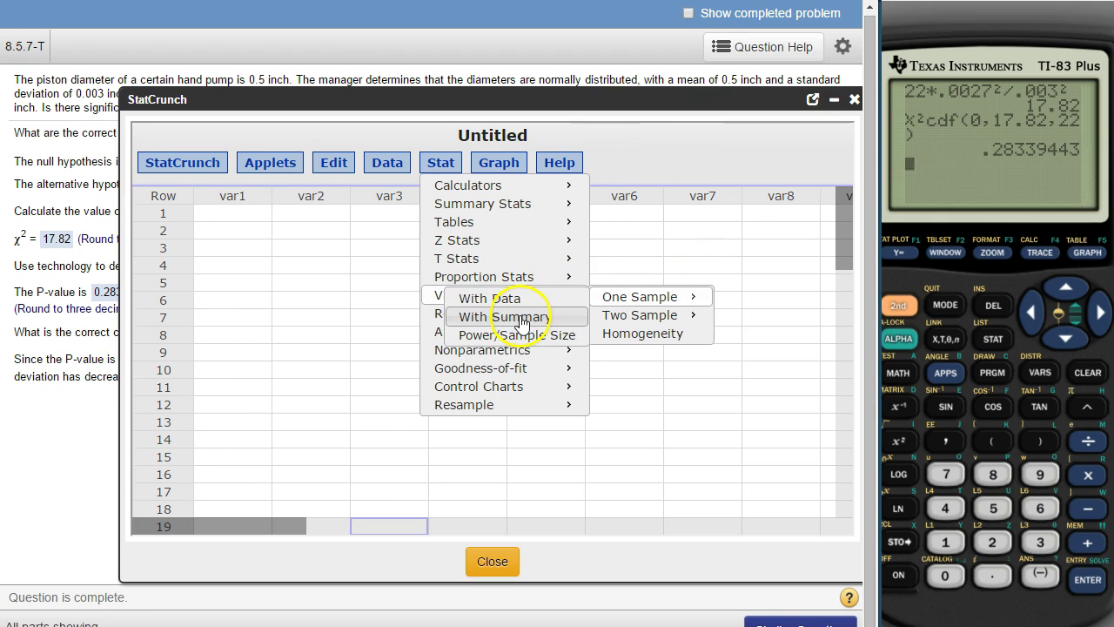
click(522, 320)
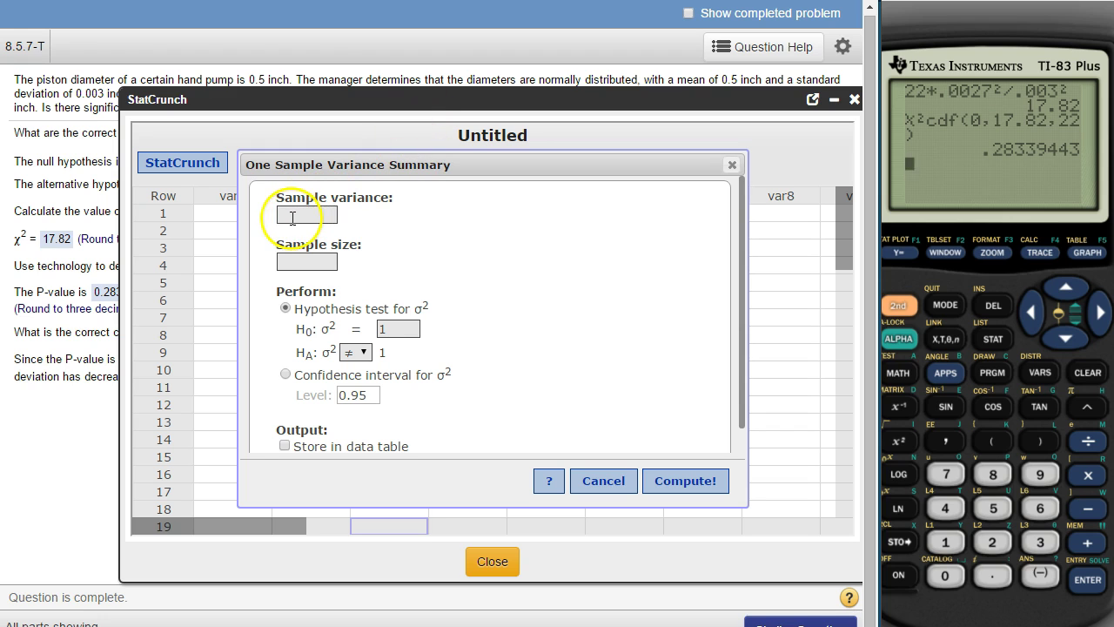
drag(447, 102, 393, 154)
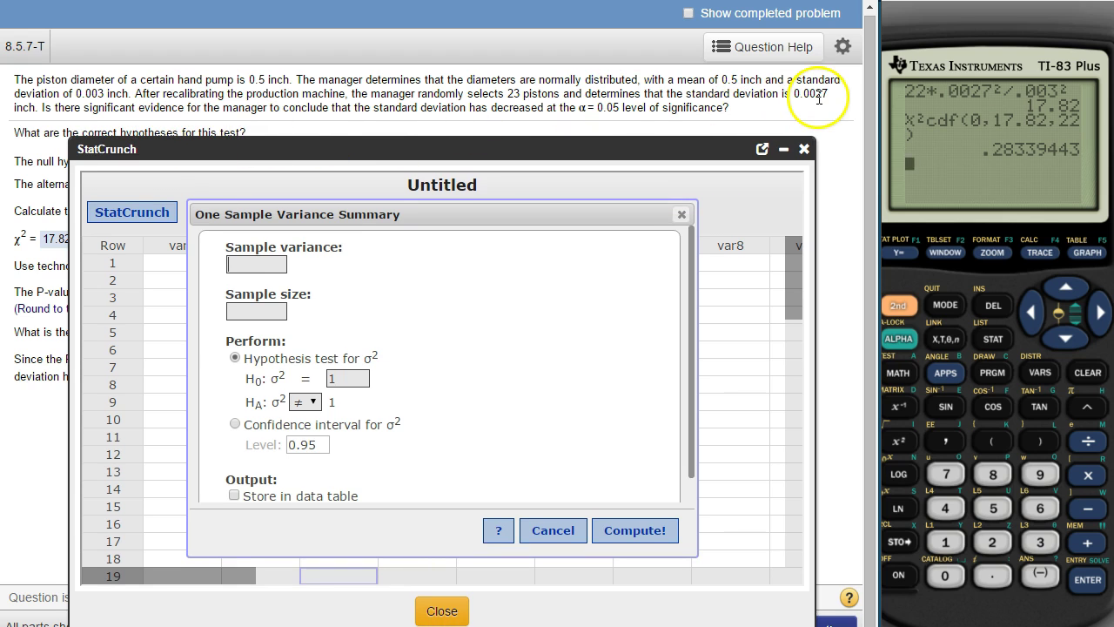
Square .0027 on the TI-83 Plus and enter .00000729 as the sample variance with a sample size of 23.
click(983, 571)
click(946, 574)
click(946, 574)
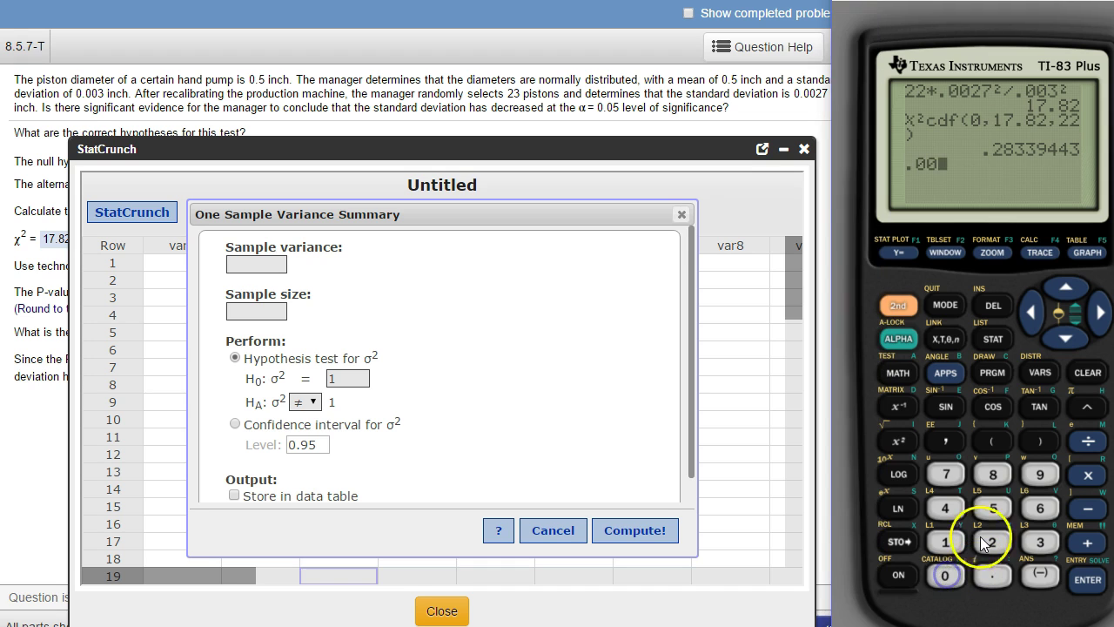
click(941, 475)
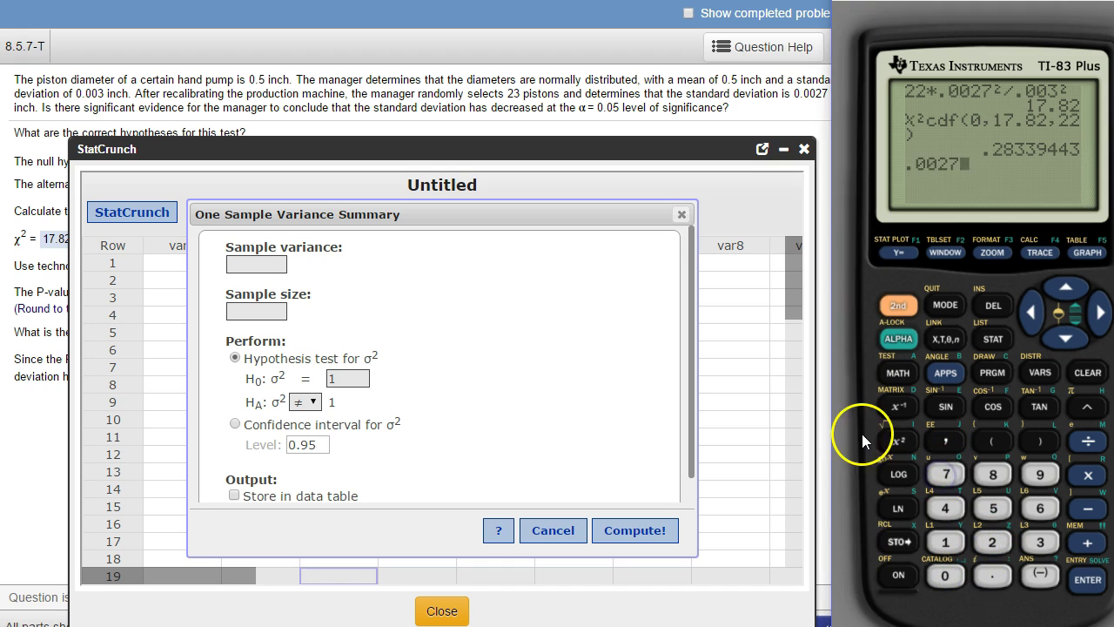
click(896, 440)
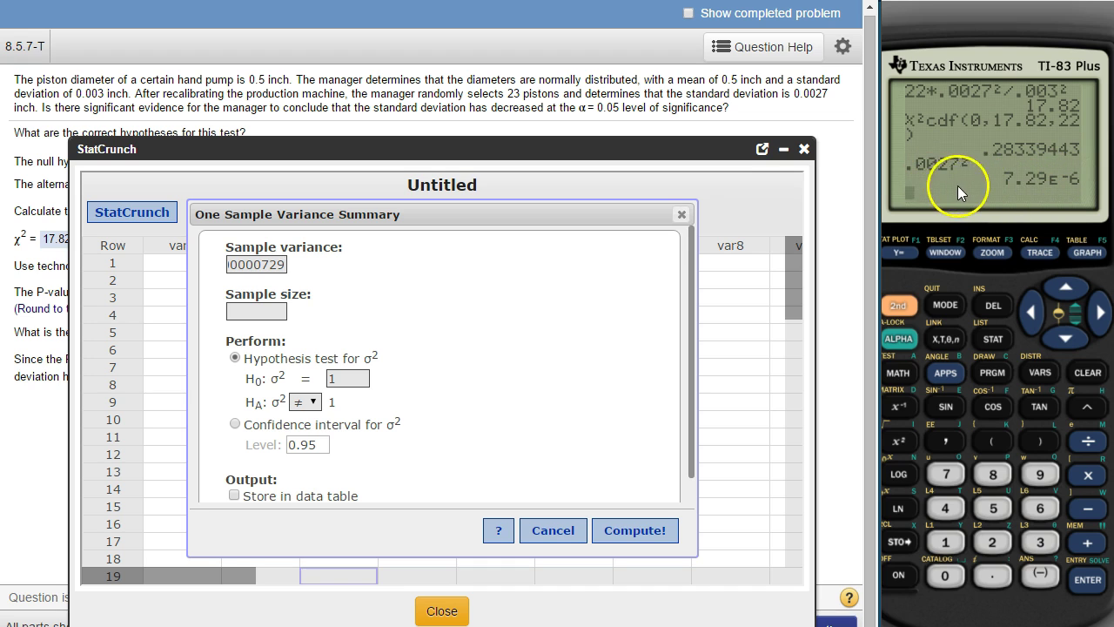
click(256, 311)
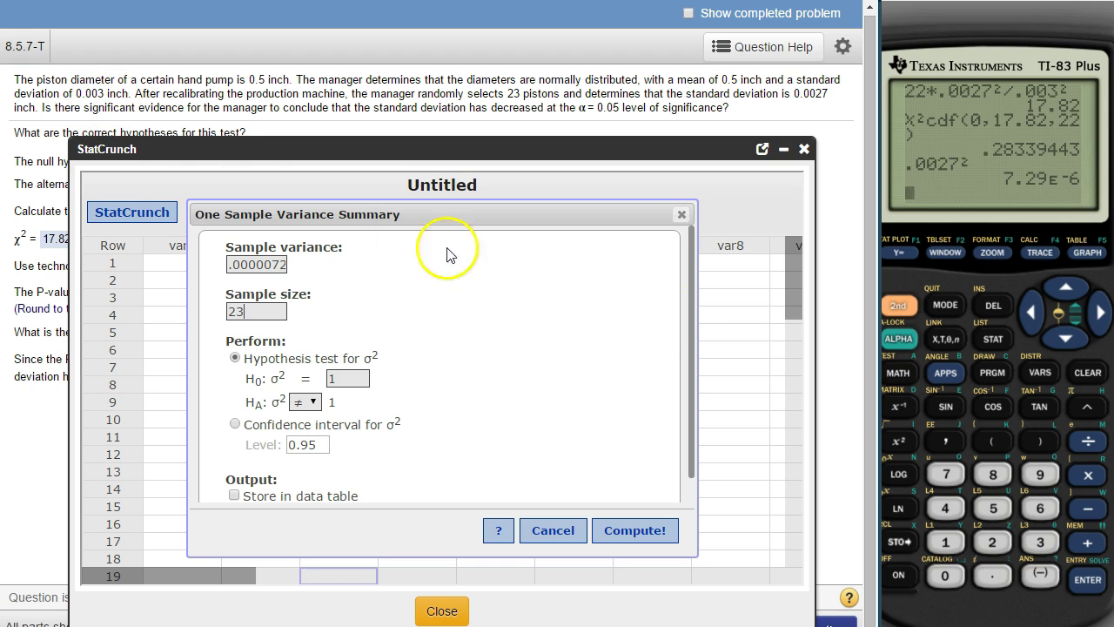
Square .003 on the TI-83 Plus and enter .000009 as the null hypothesis variance.
click(991, 576)
text(00)
click(1027, 541)
click(900, 442)
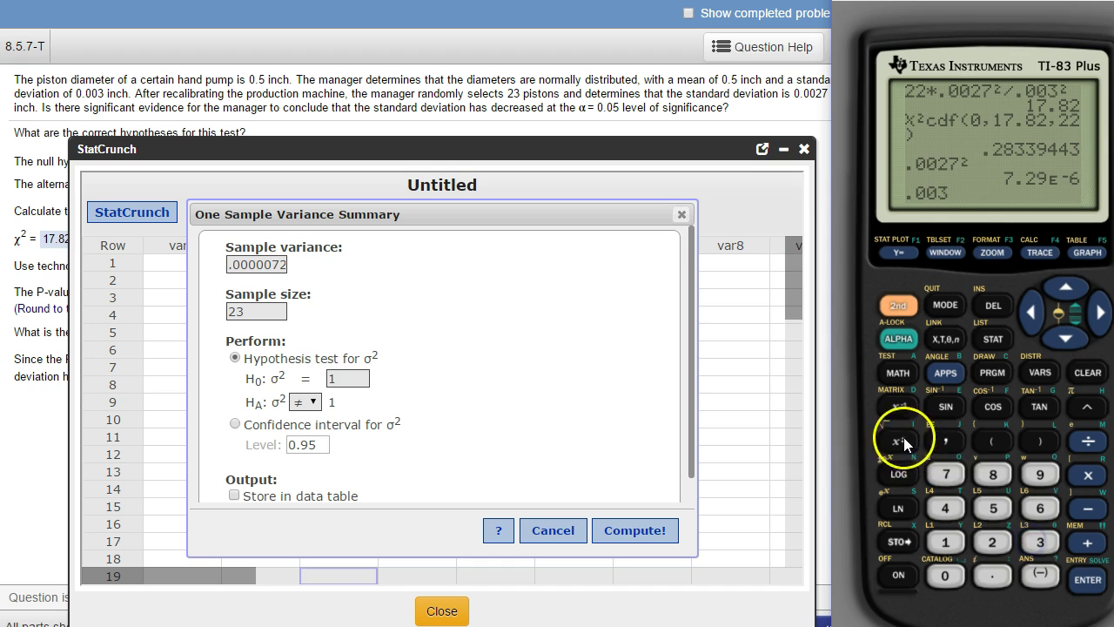
click(1088, 580)
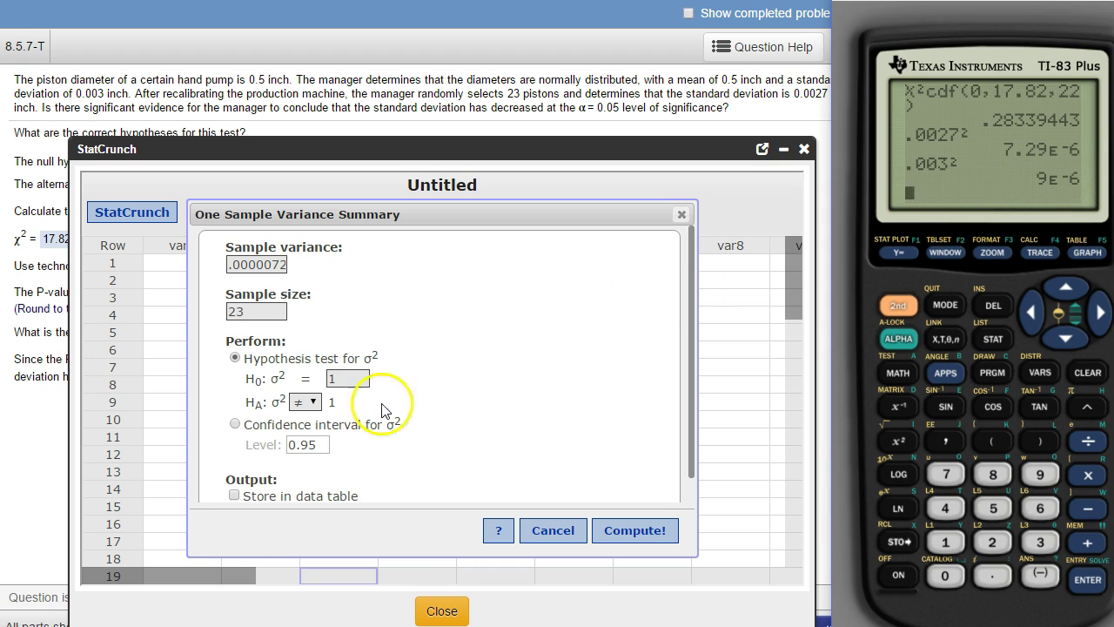
double_click(330, 381)
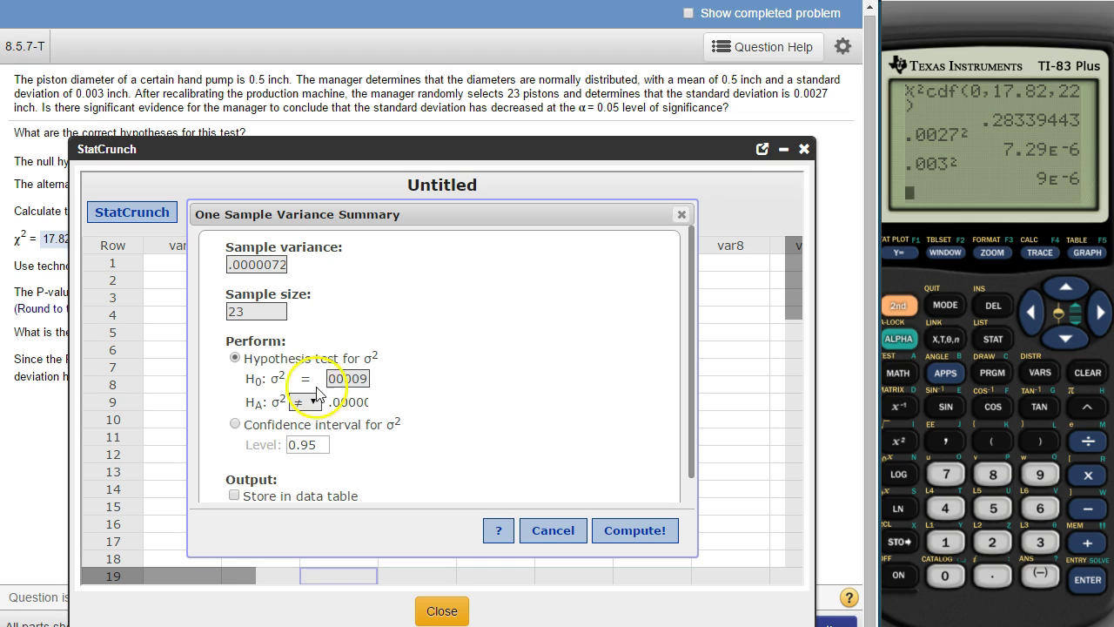
Set the alternative hypothesis to less than (<) and compute the variance test.
click(305, 401)
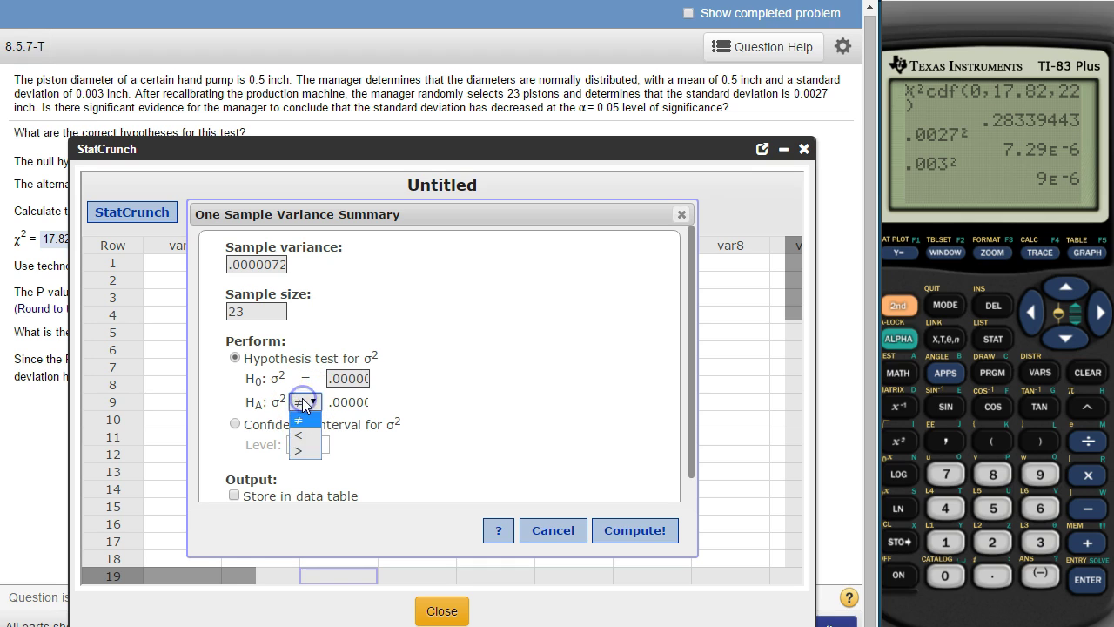
click(299, 436)
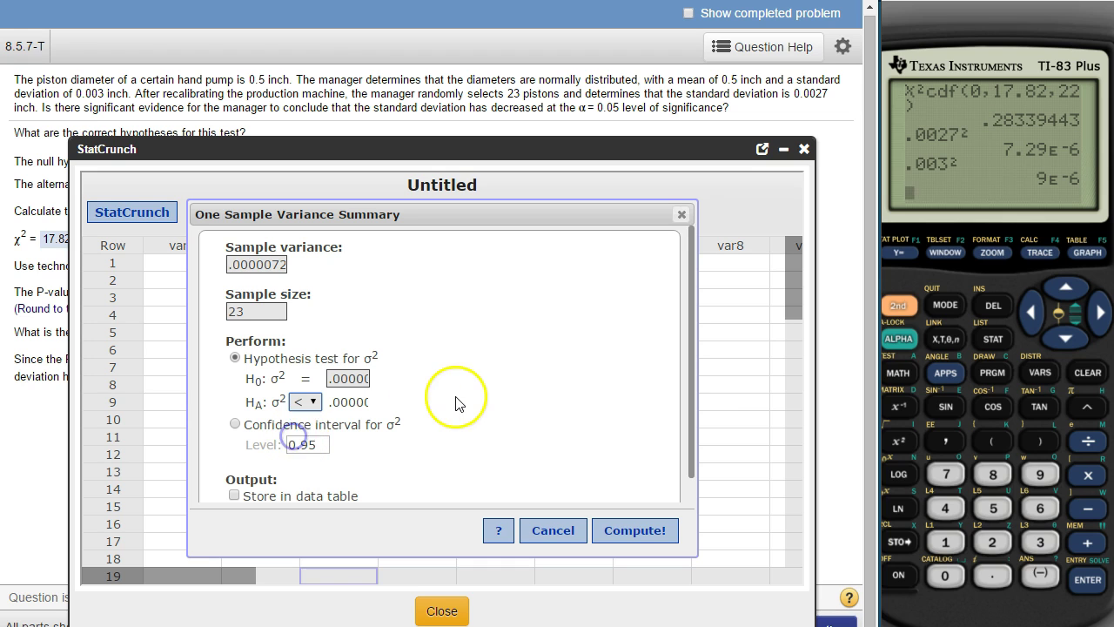
click(456, 397)
click(626, 530)
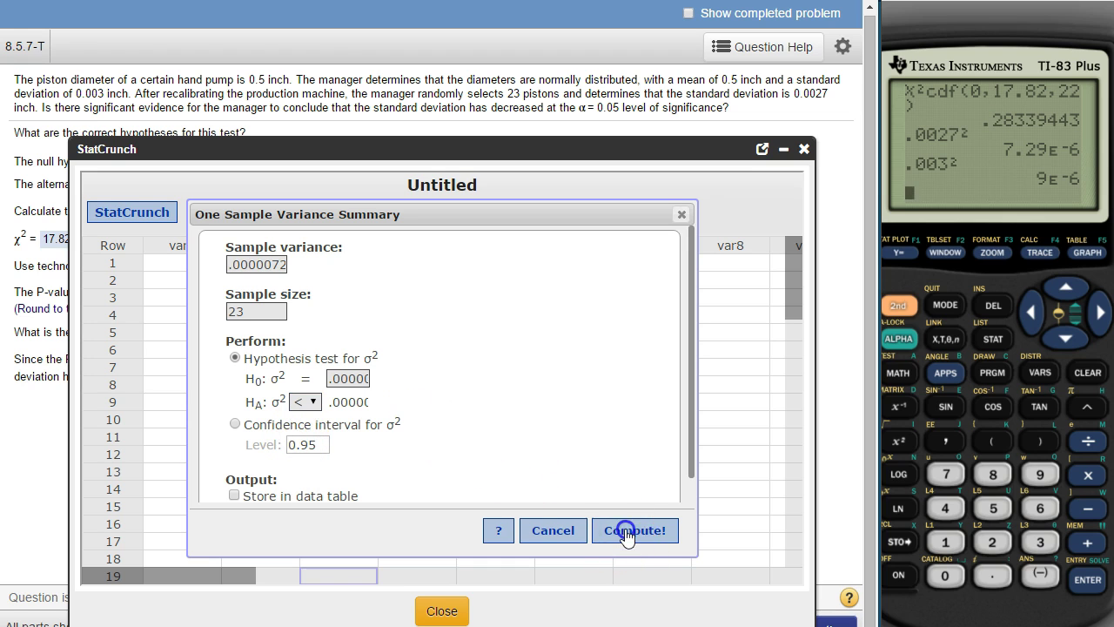
Reposition the test results and the StatCrunch window to compare the chi-square statistic and P-value with the homework answers.
drag(532, 316, 435, 287)
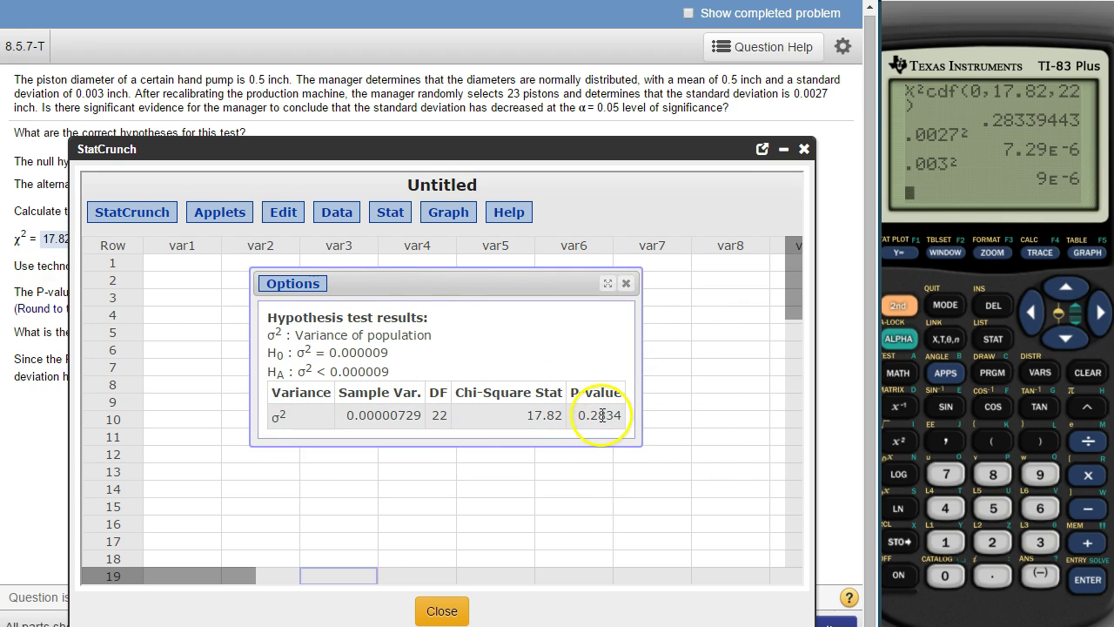
drag(308, 149, 354, 139)
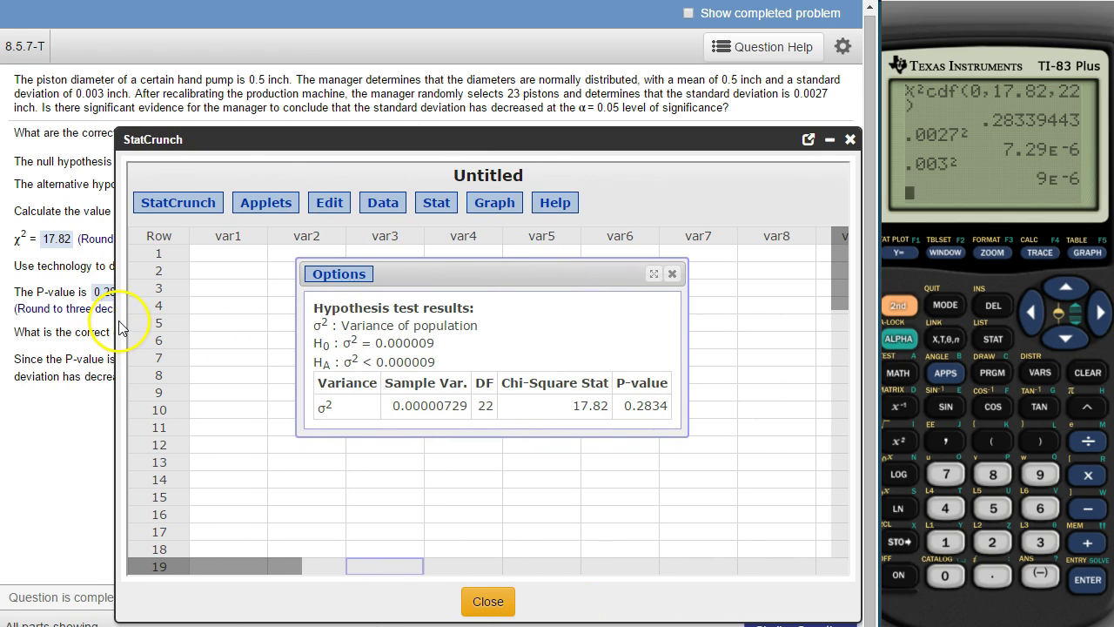
drag(498, 141, 397, 156)
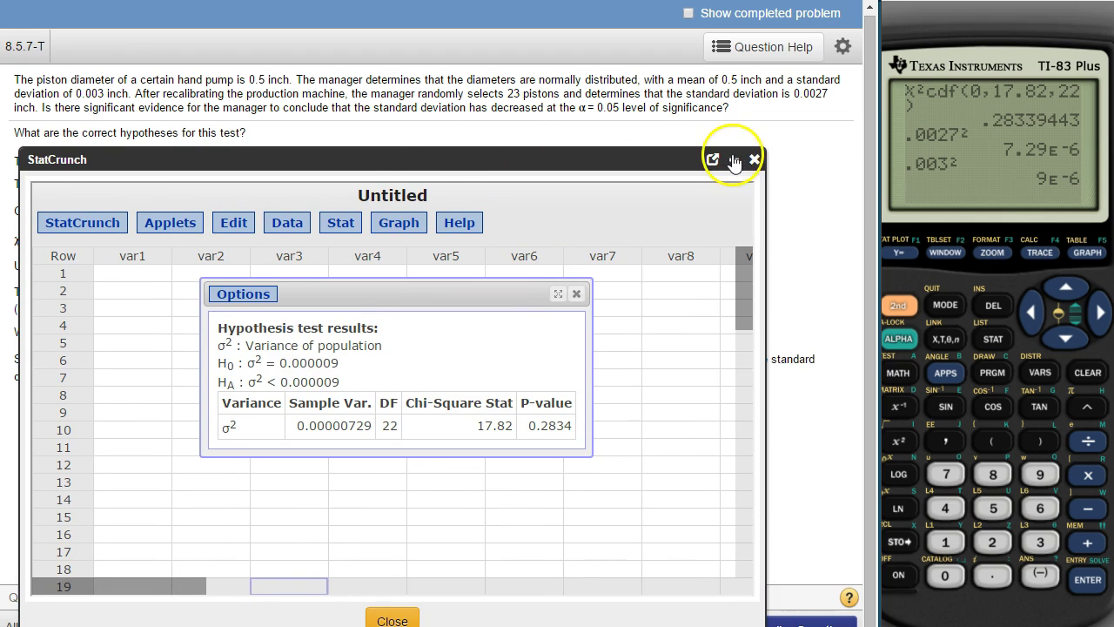